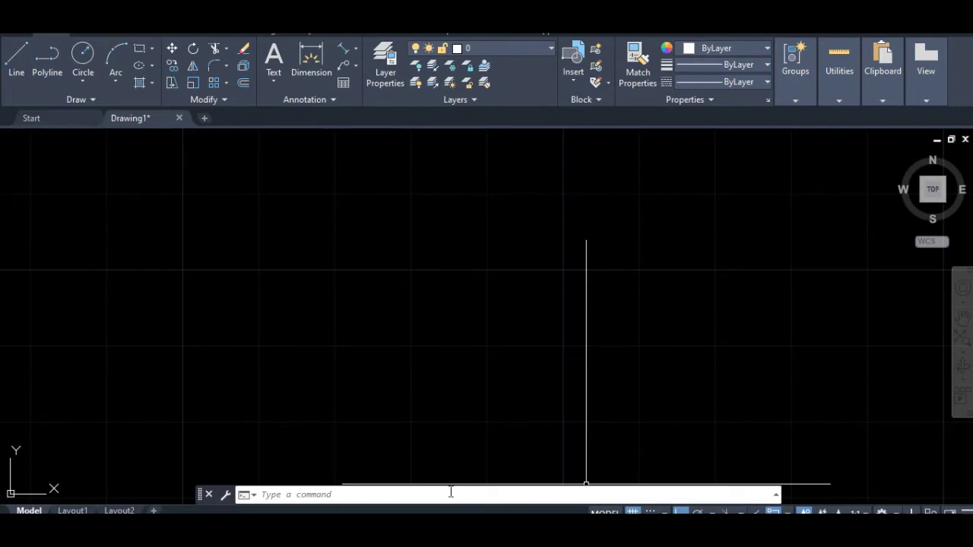
Step: Start the RECTANG command with the REC alias so it asks for the first corner
click(386, 495)
click(325, 495)
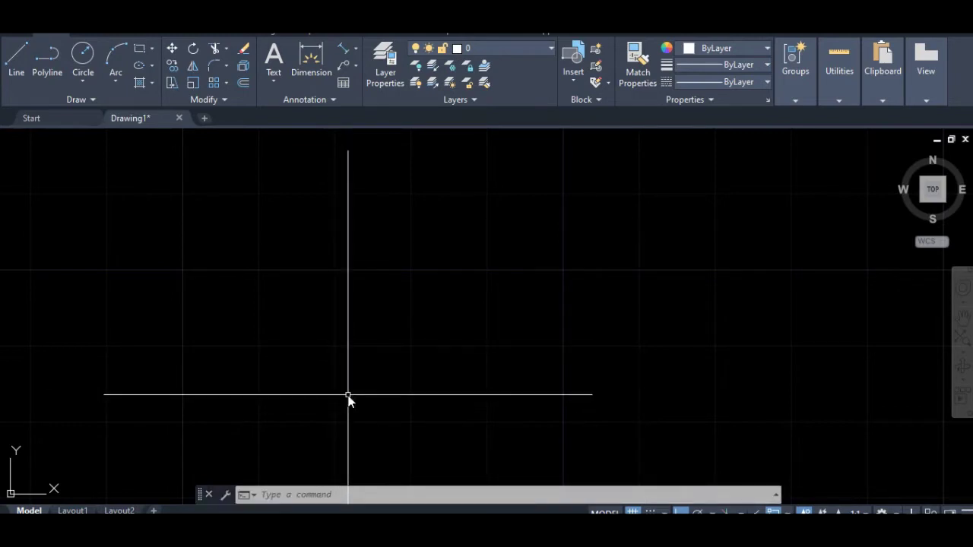
text(rec)
key(Return)
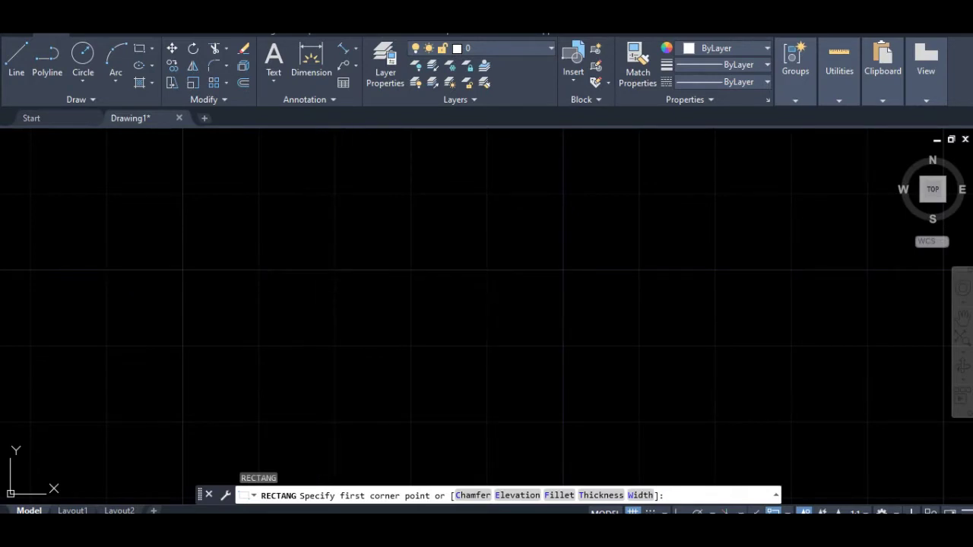
Step: Pick the rectangle's first corner and give it dimensions of length 100 and width 50
click(313, 270)
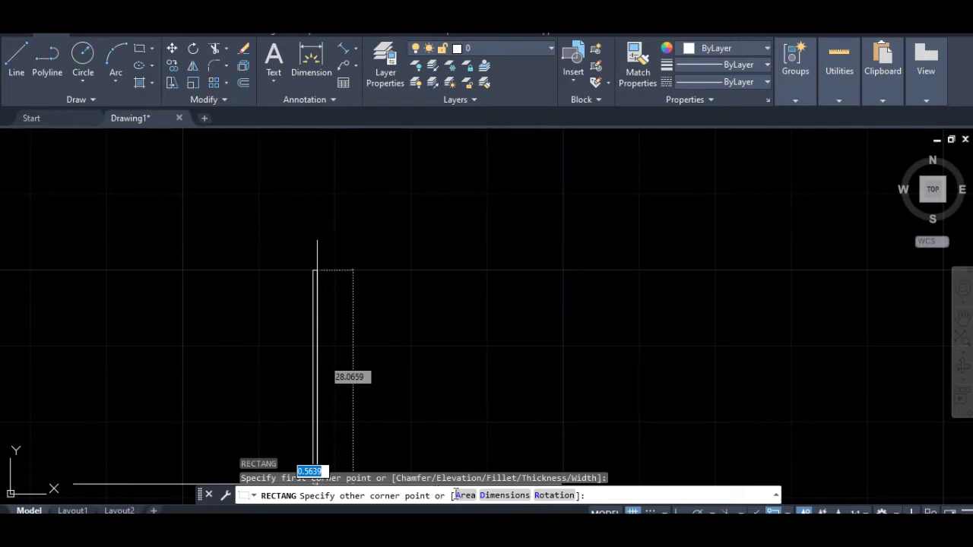
click(516, 496)
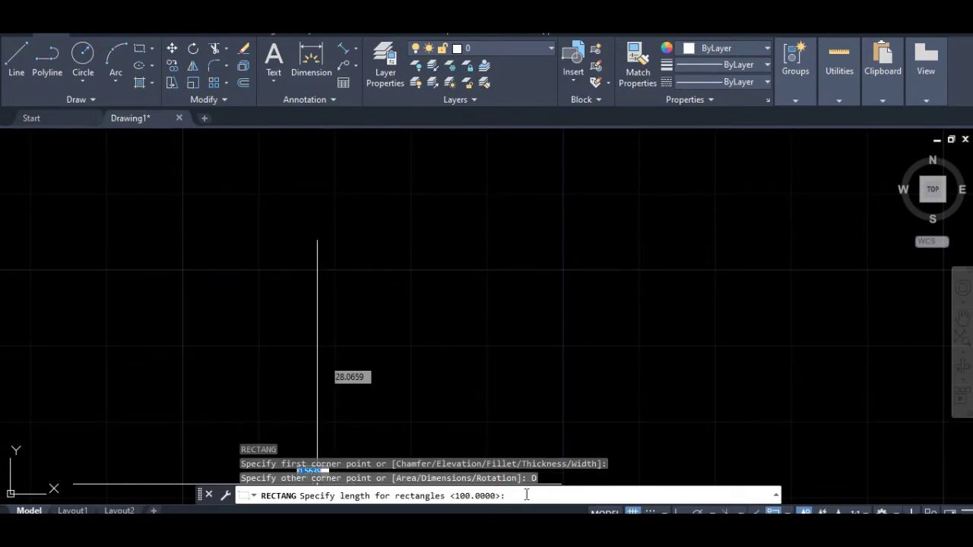
text(100)
key(Return)
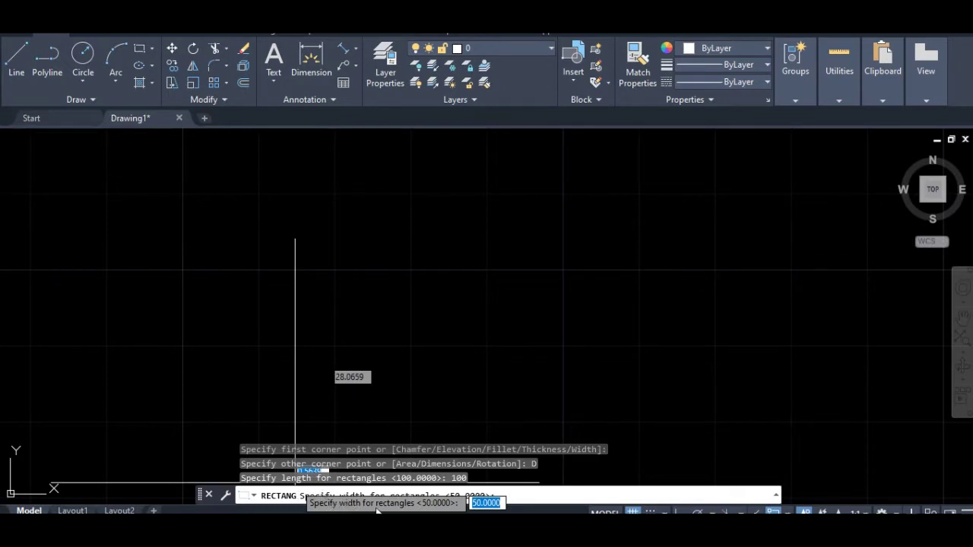
text(50)
key(Return)
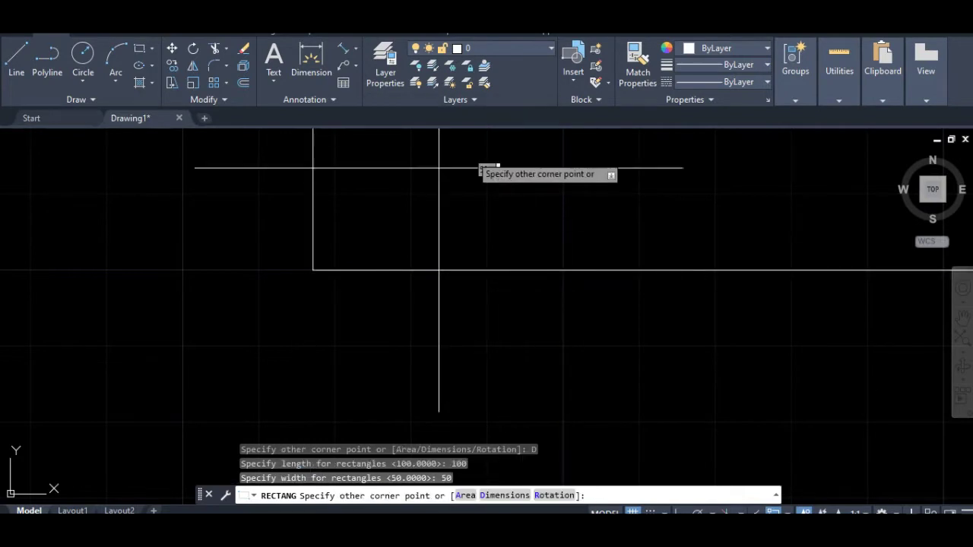
Step: Place the 100 by 50 rectangle on the canvas and end the command
scroll(671, 313, down, 5)
scroll(646, 286, down, 4)
scroll(646, 289, up, 6)
scroll(510, 174, down, 3)
scroll(532, 251, up, 3)
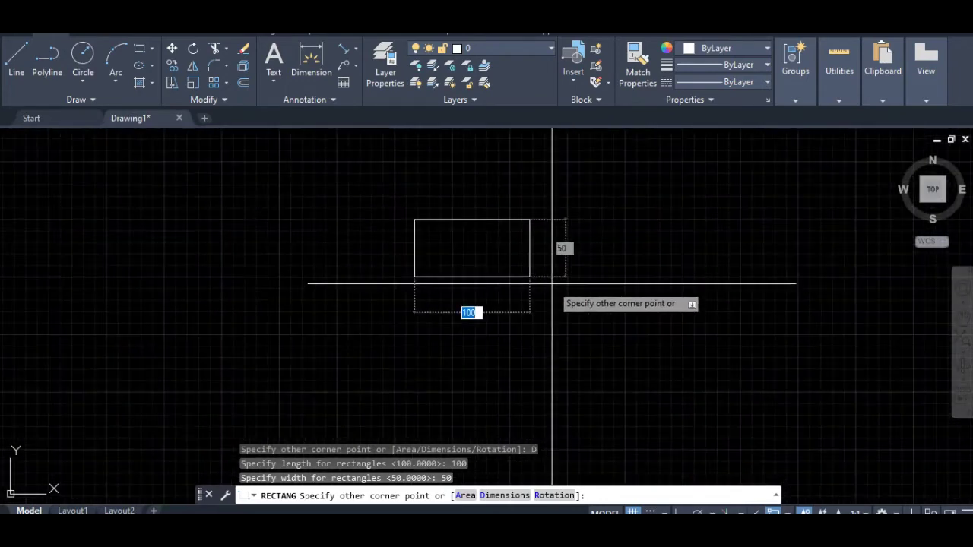
scroll(532, 206, up, 2)
scroll(539, 276, down, 4)
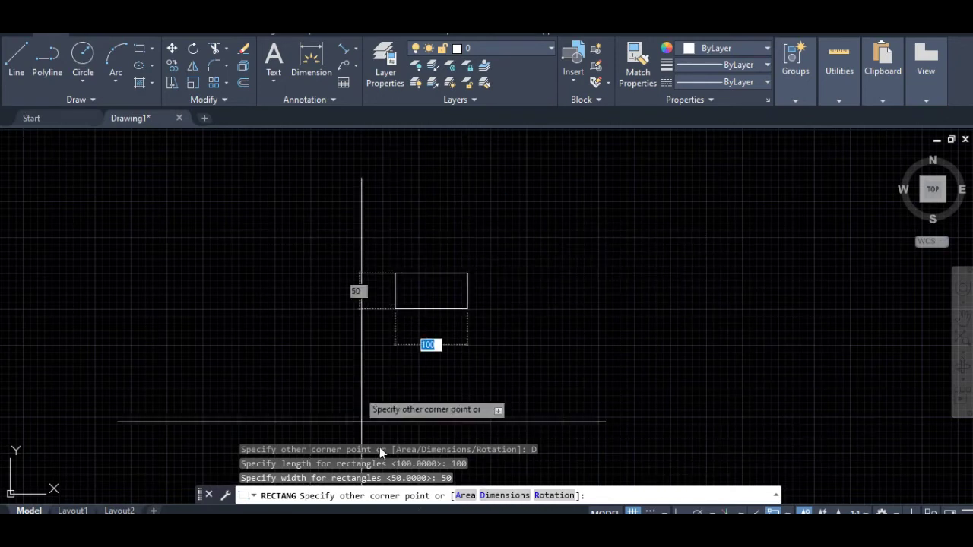
click(573, 330)
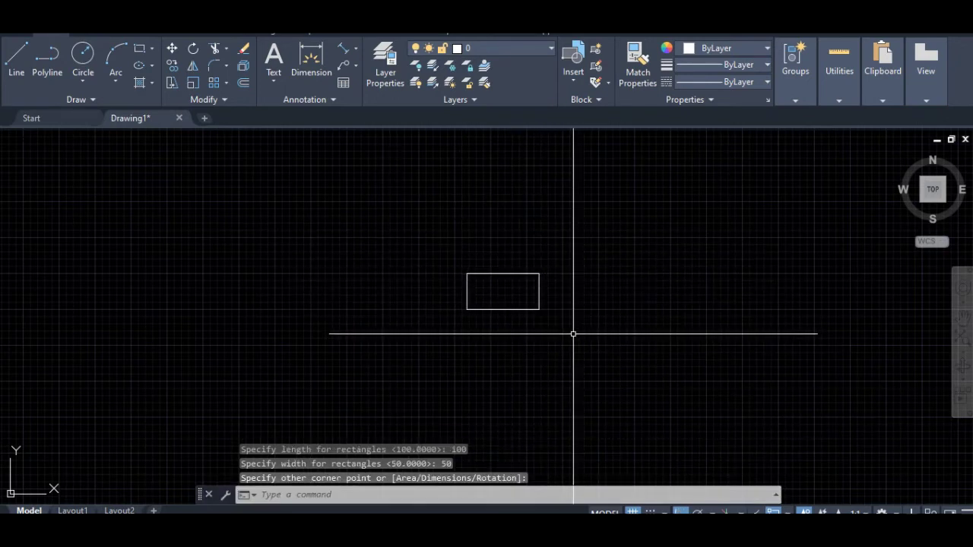
scroll(564, 304, up, 8)
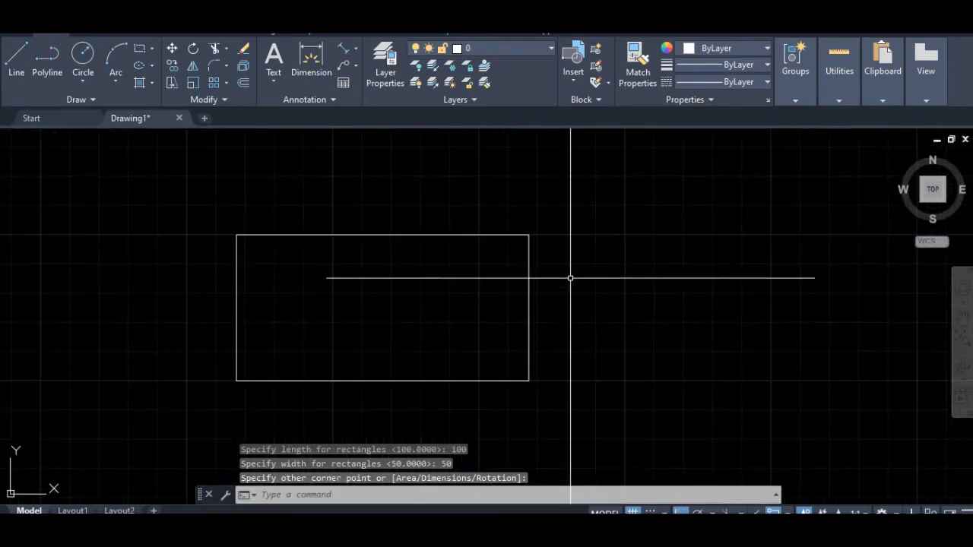
scroll(530, 283, down, 2)
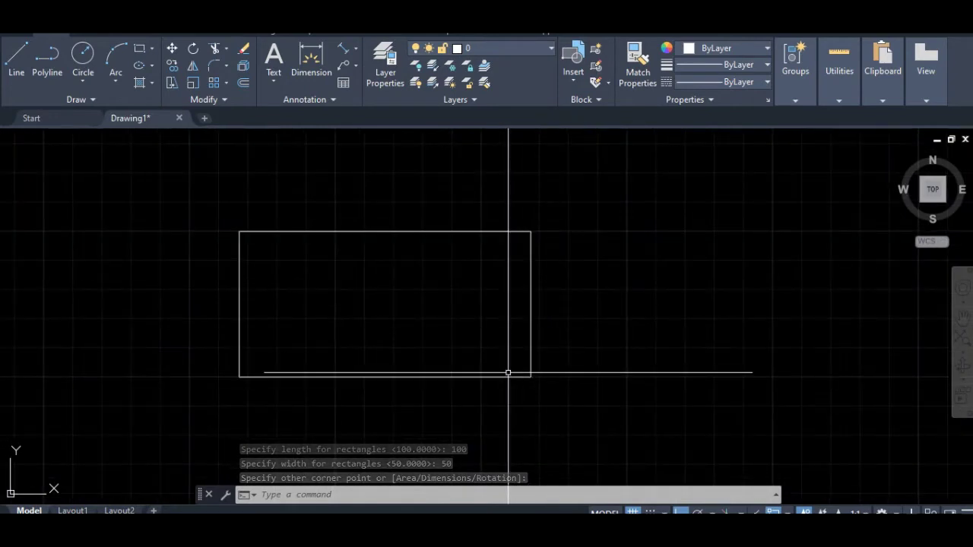
key(Escape)
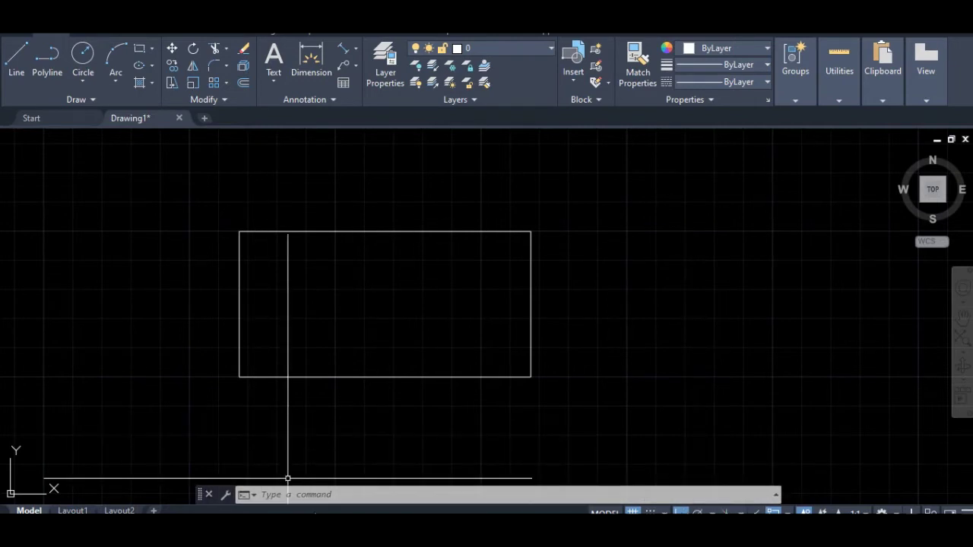
Step: Start the LINE command and pick the outline's start point to the right of the rectangle
click(323, 495)
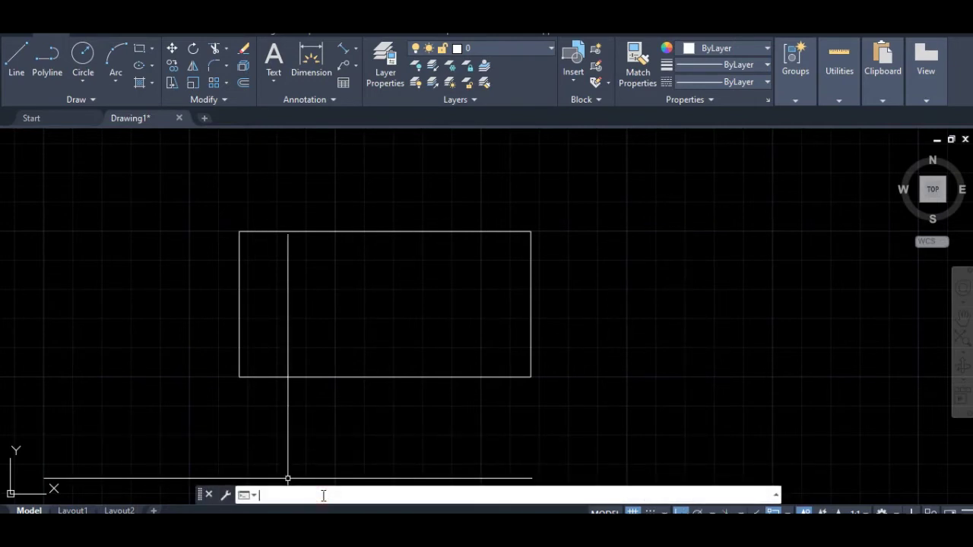
text(1)
key(Return)
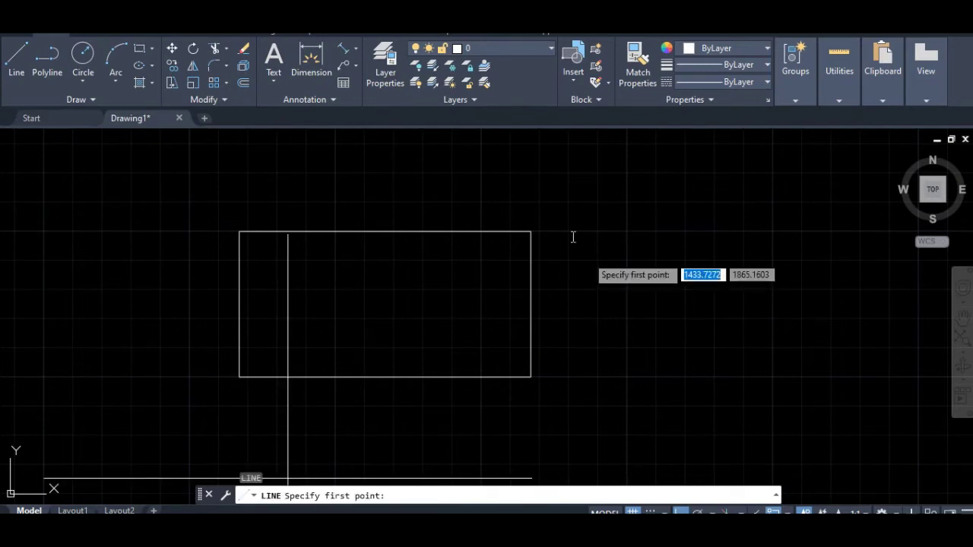
scroll(517, 350, down, 8)
scroll(631, 334, up, 4)
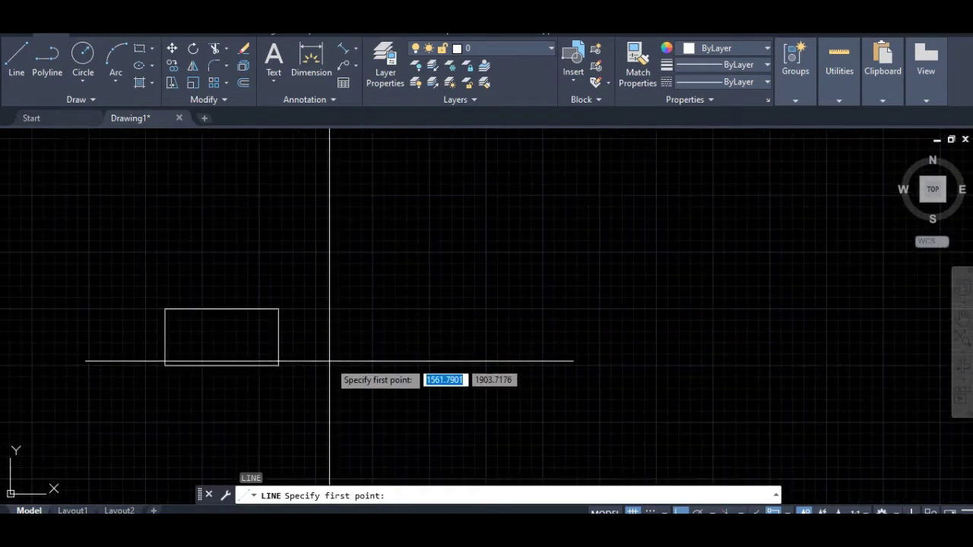
scroll(328, 361, up, 2)
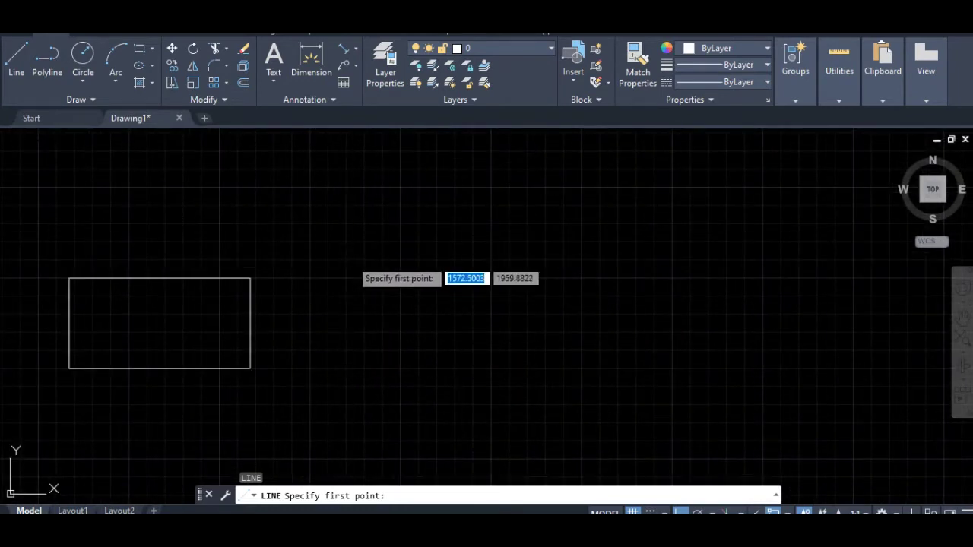
click(350, 259)
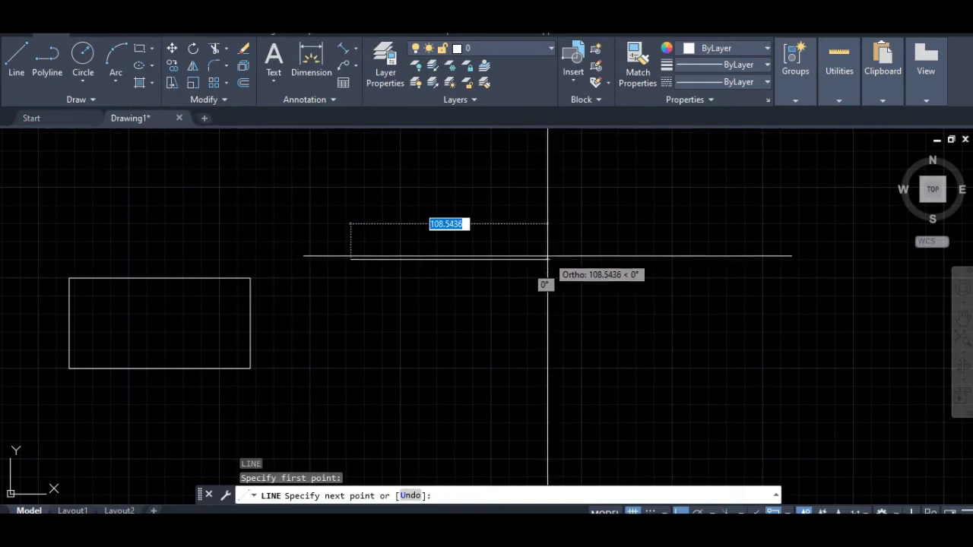
Step: Draw the 100-unit horizontal top edge, then a 30-unit edge downward
text(100)
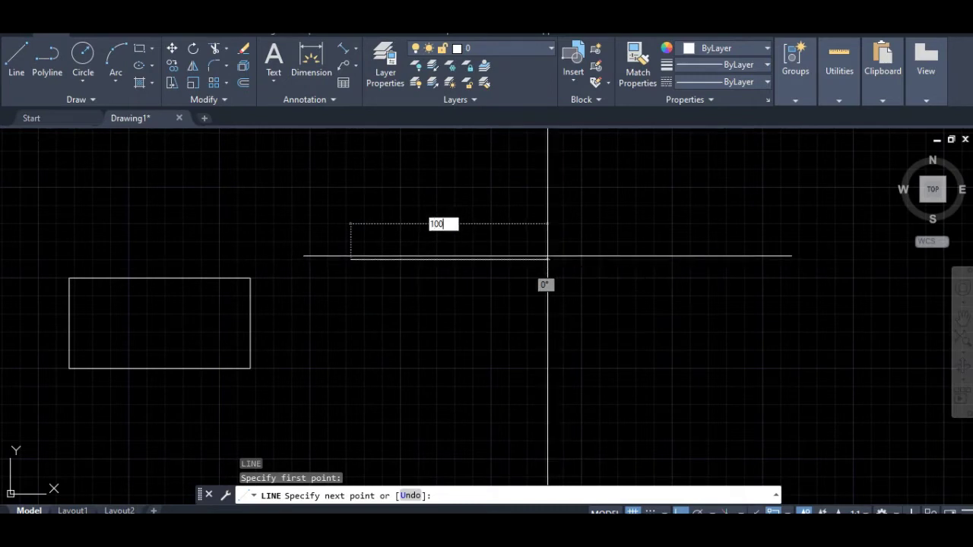
key(Return)
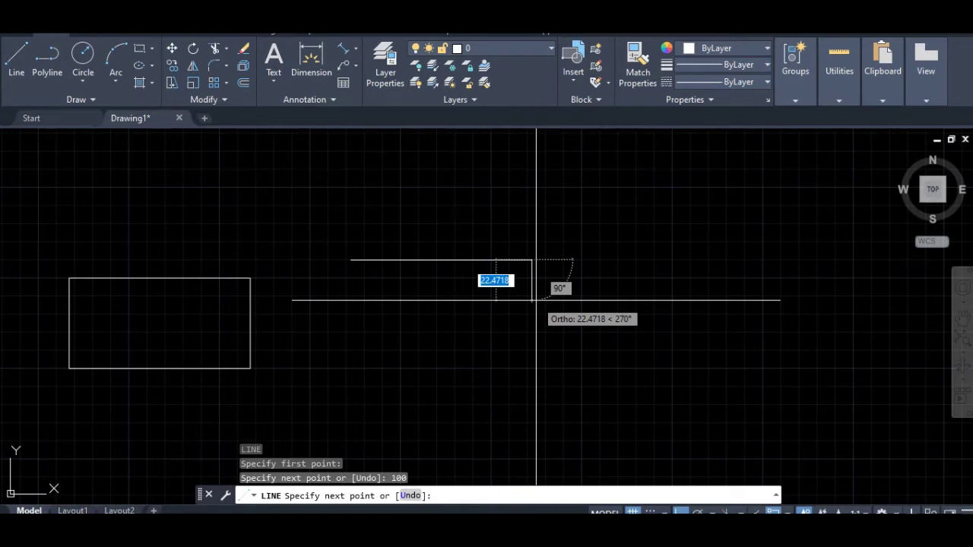
text(30)
key(Return)
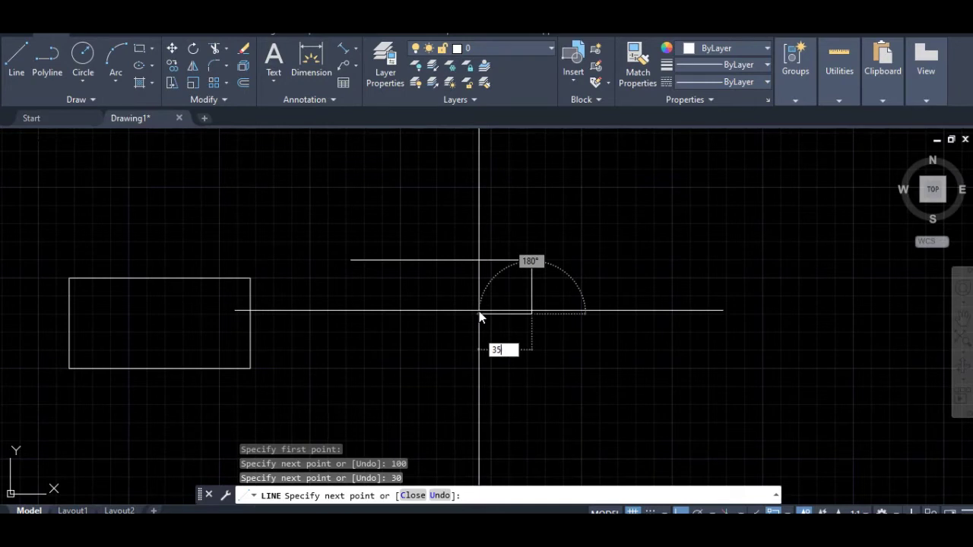
Step: Add the 35, 75, 30, 75 and 35-unit edges, then close the T at its start point
key(Return)
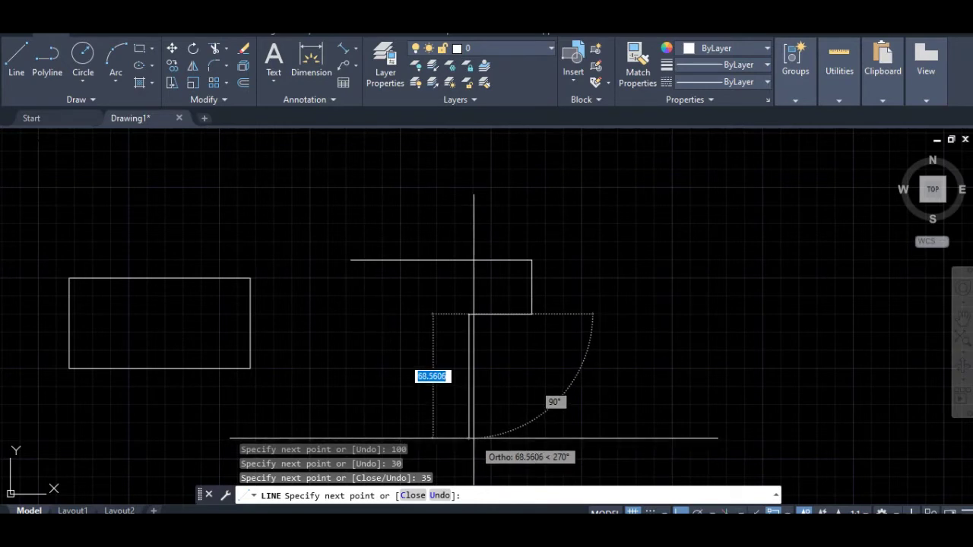
text(75)
key(Return)
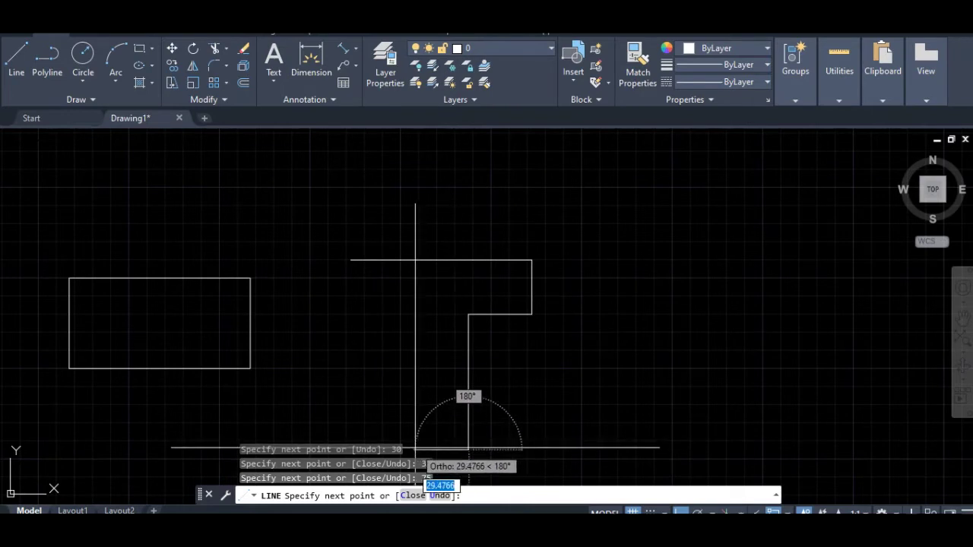
text(30)
key(Return)
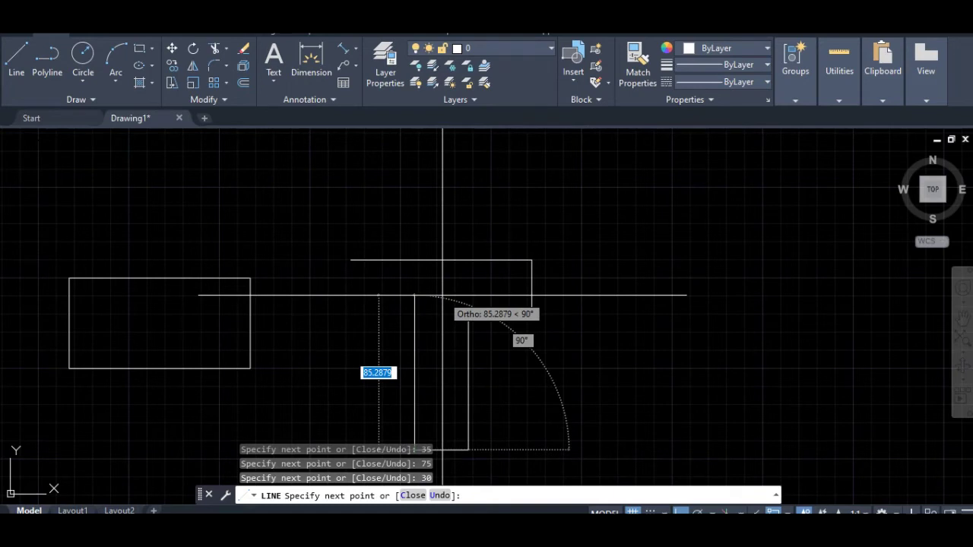
text(75)
key(Return)
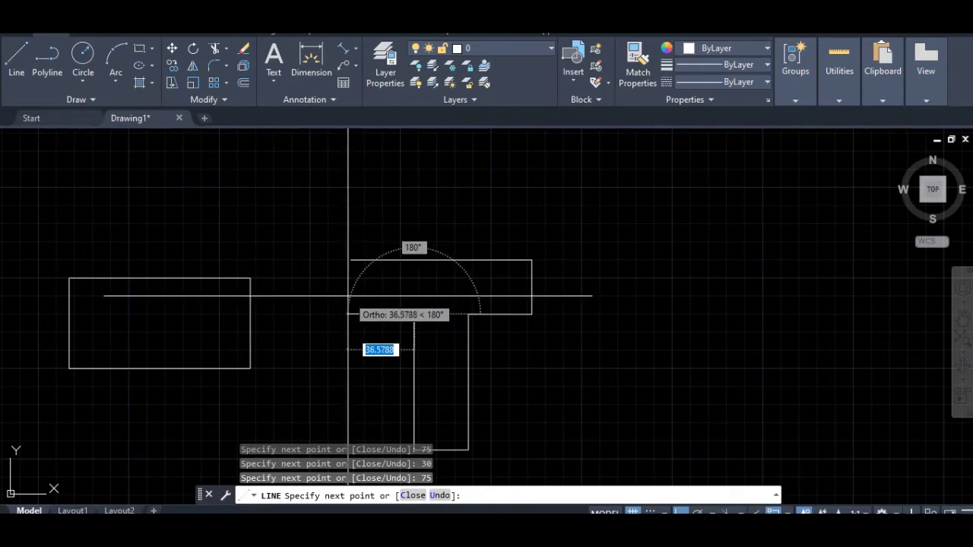
key(Return)
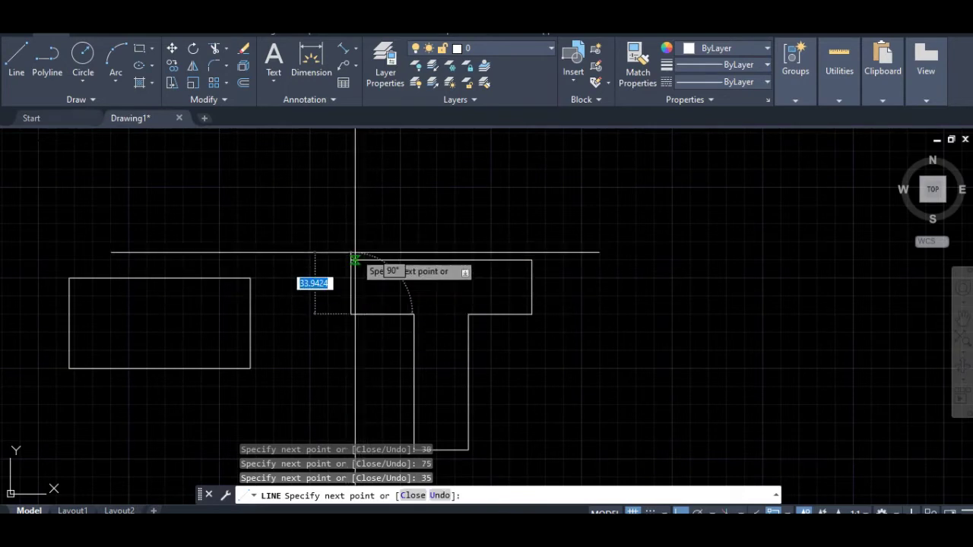
click(352, 260)
key(Escape)
key(Escape)
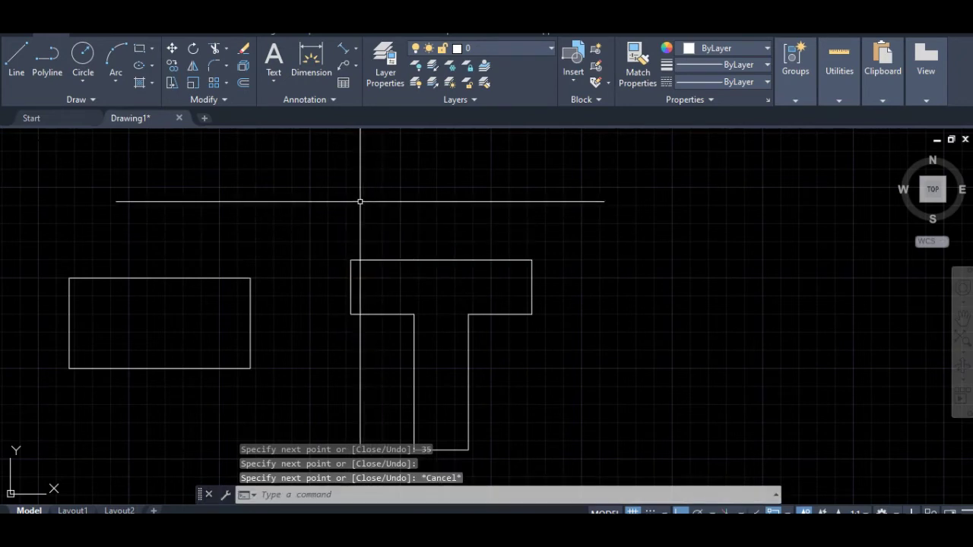
Step: Clear any pending command and start LINE again from the L autocomplete list
scroll(387, 267, down, 2)
scroll(387, 266, down, 2)
scroll(366, 270, up, 2)
scroll(374, 280, up, 2)
scroll(436, 286, down, 4)
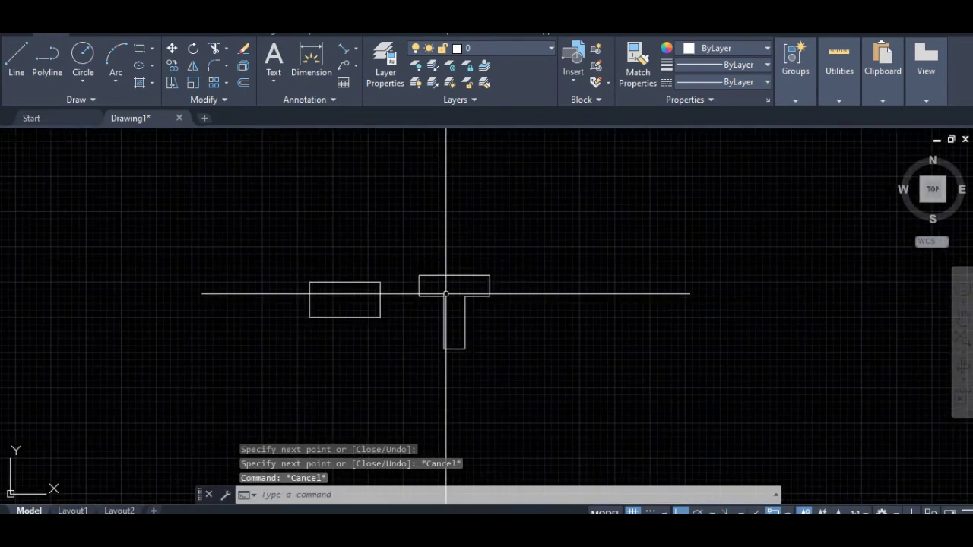
scroll(445, 293, up, 2)
scroll(468, 322, up, 2)
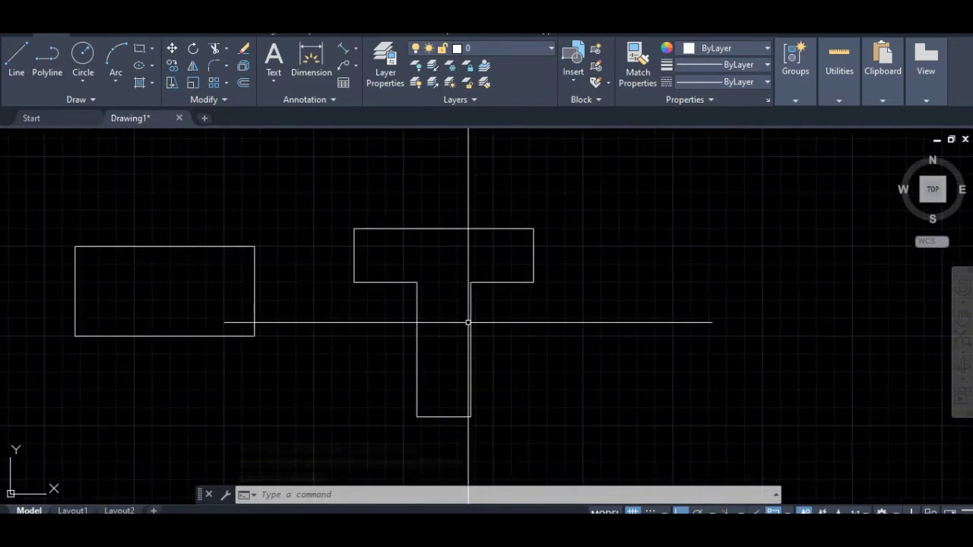
key(Escape)
key(Escape)
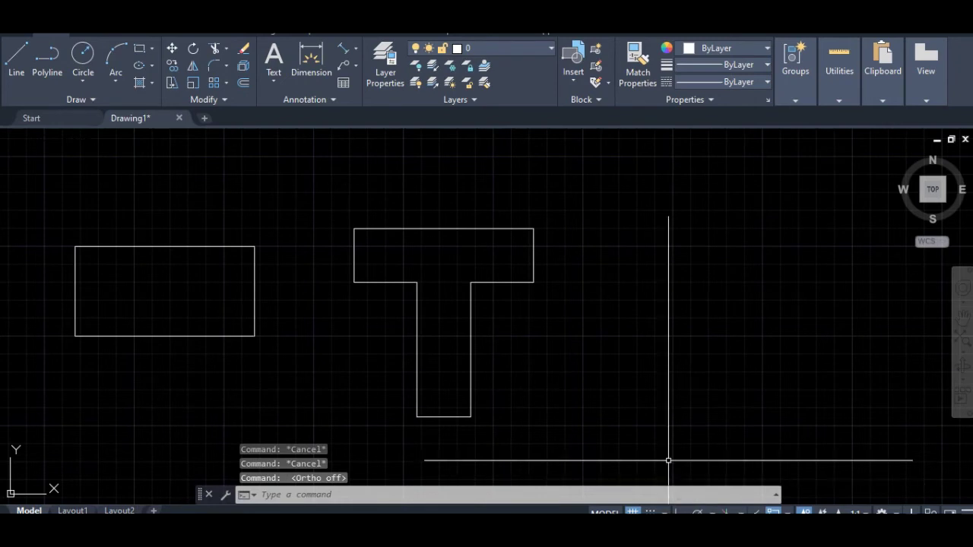
text(L)
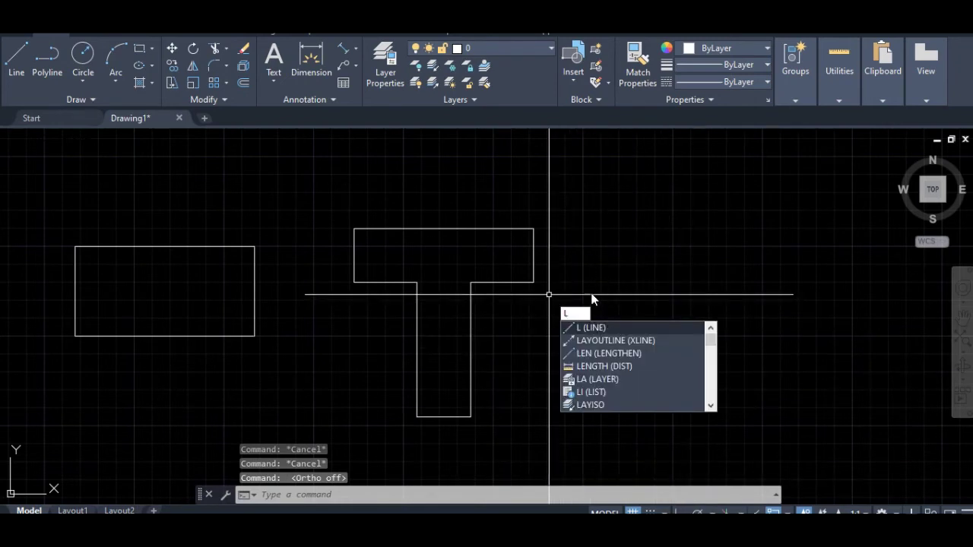
click(613, 328)
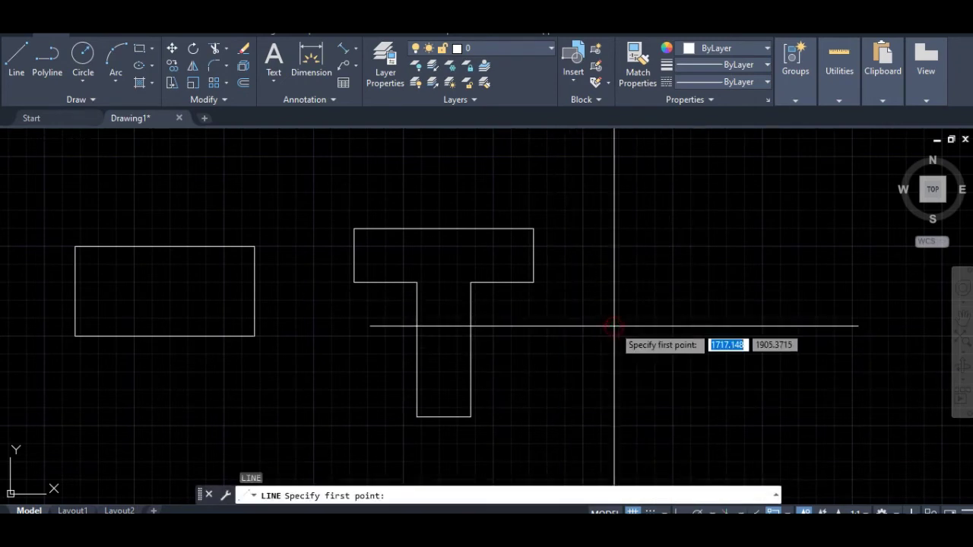
Step: Draw the box's tall left side, bottom edge, right side, and a top edge back to the left side
click(593, 271)
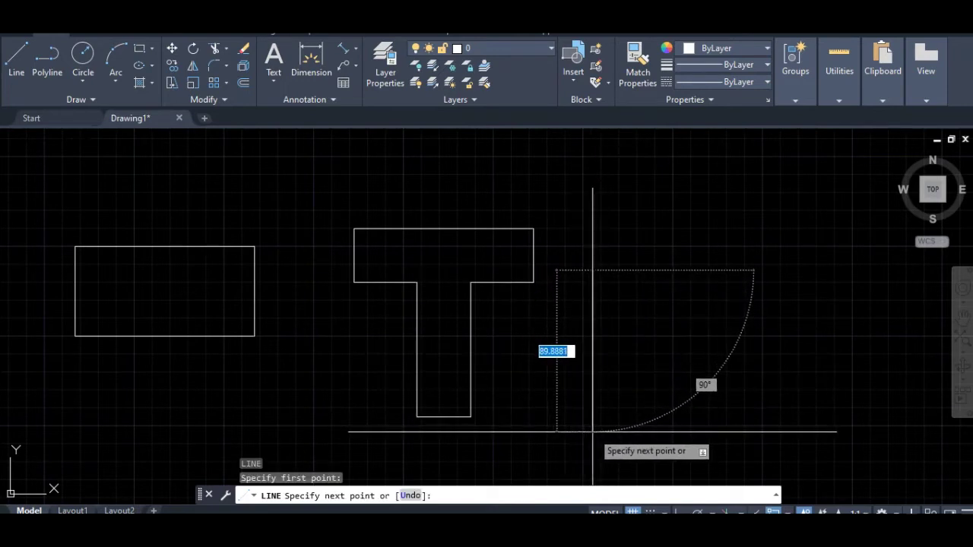
scroll(592, 432, down, 1)
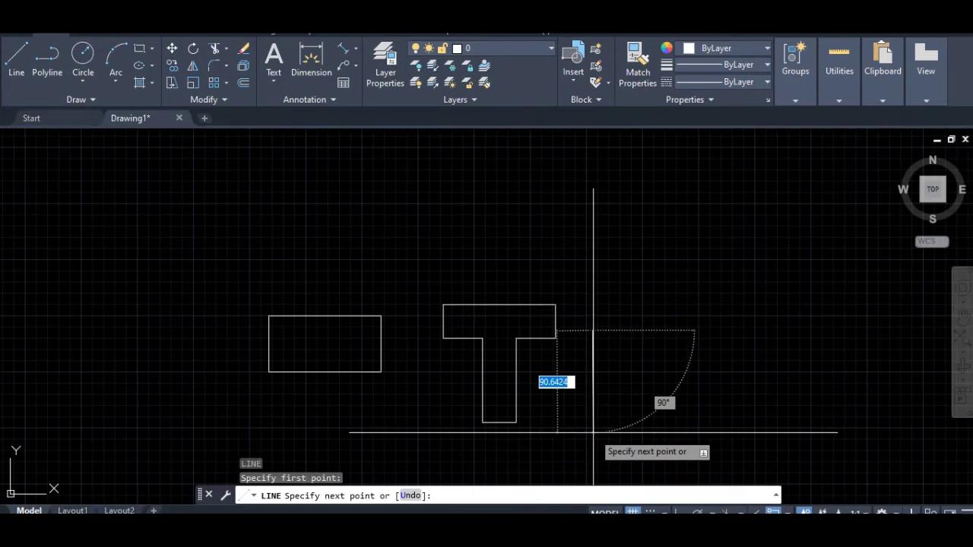
scroll(593, 431, up, 3)
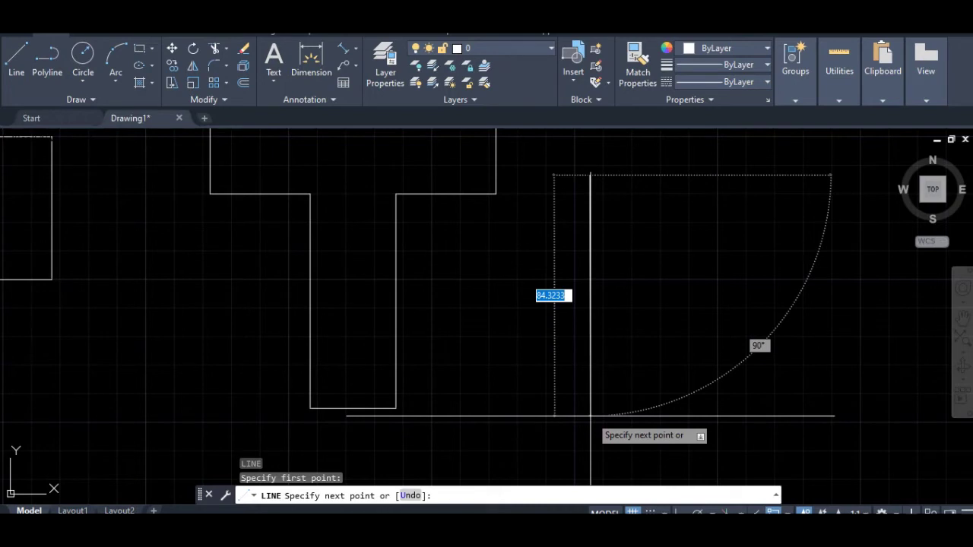
click(591, 416)
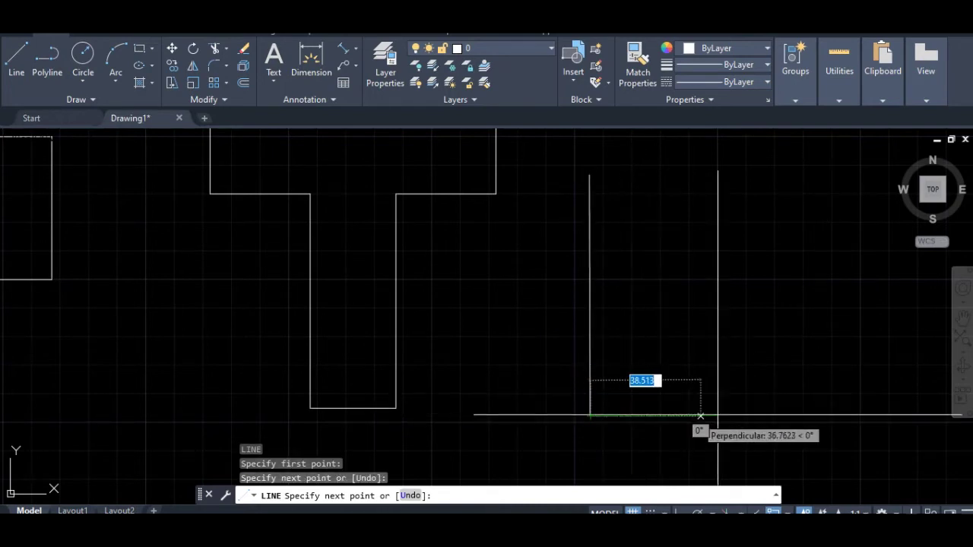
click(806, 415)
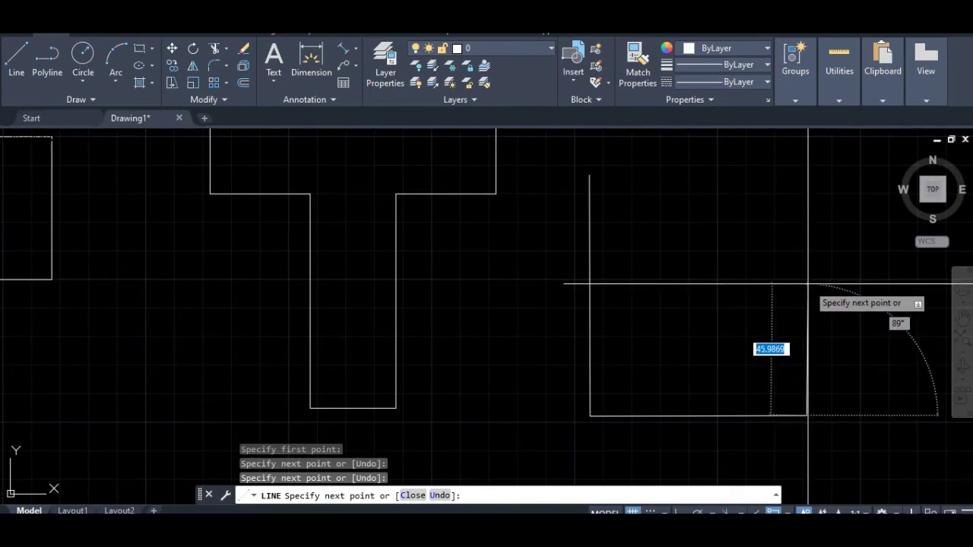
click(807, 285)
click(590, 283)
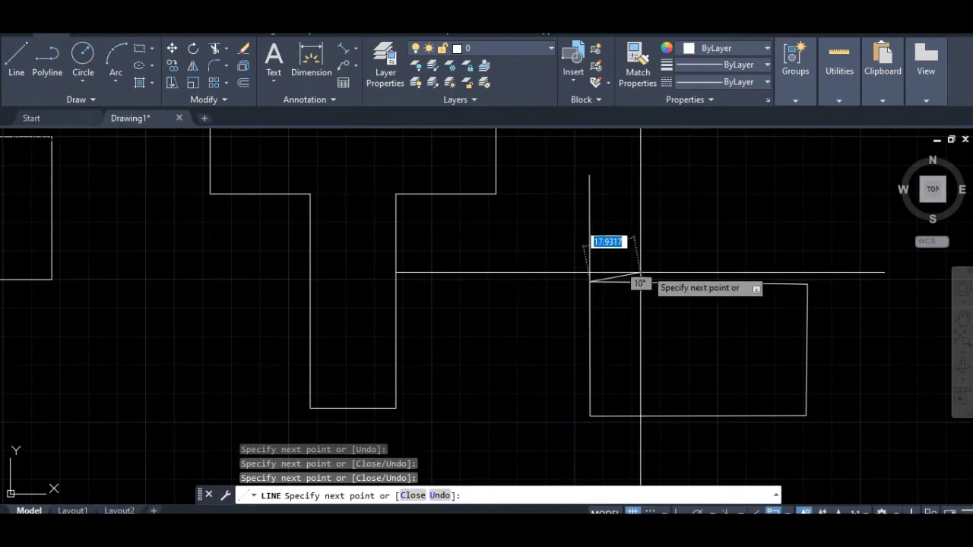
key(Escape)
scroll(584, 319, down, 4)
scroll(586, 329, up, 4)
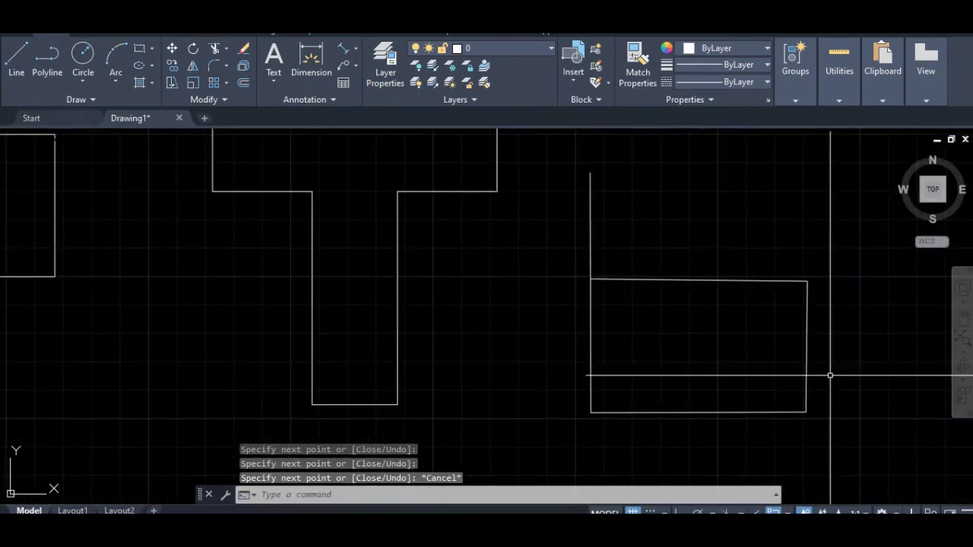
scroll(808, 423, up, 2)
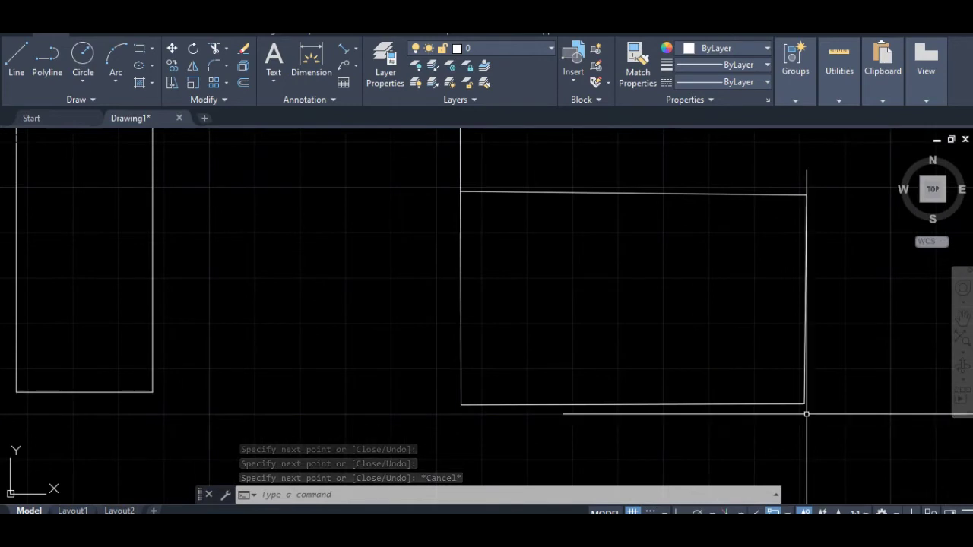
scroll(756, 164, up, 2)
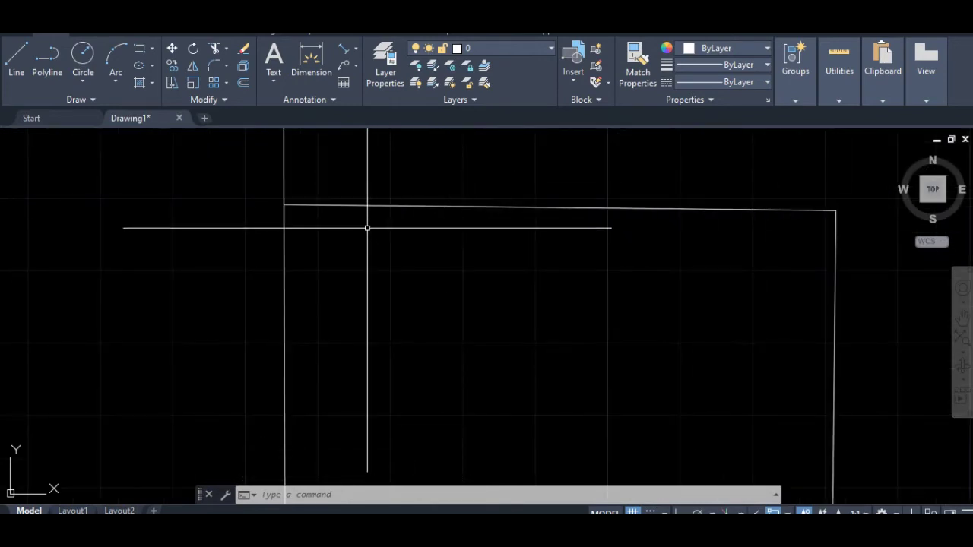
scroll(406, 263, down, 4)
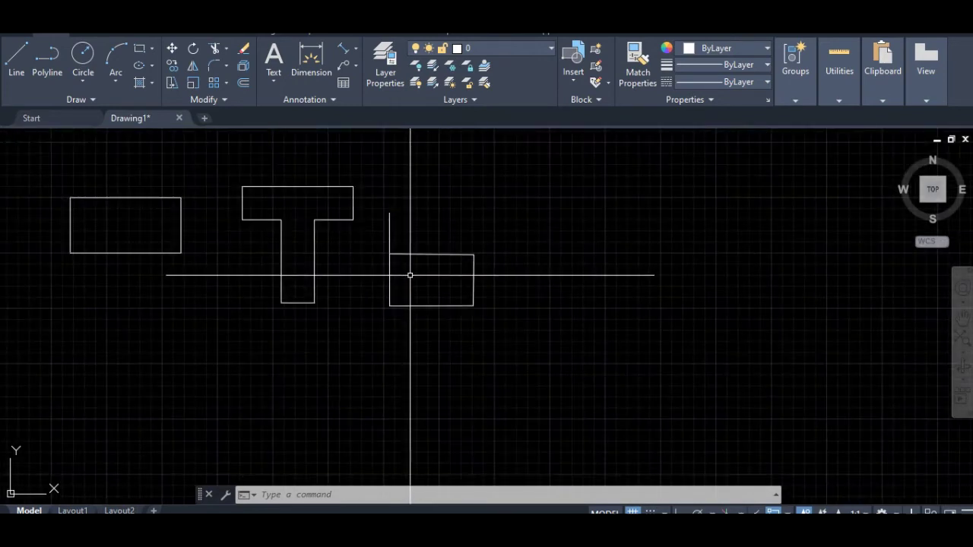
scroll(341, 271, up, 2)
key(Escape)
scroll(414, 240, up, 4)
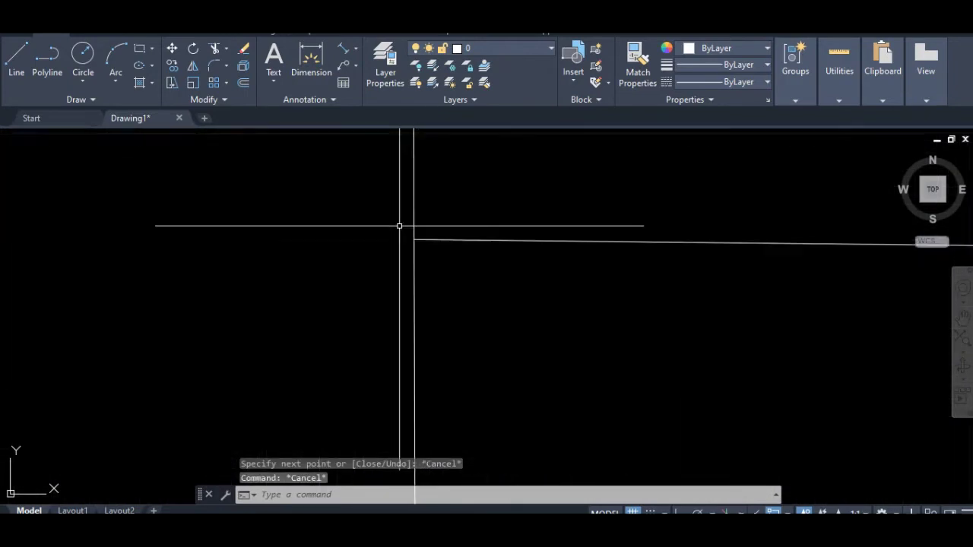
scroll(426, 245, down, 3)
scroll(425, 243, up, 3)
scroll(460, 257, down, 4)
scroll(462, 277, up, 4)
Step: Clear any pending commands and start LINE with the L alias
scroll(536, 309, up, 4)
scroll(450, 316, down, 4)
scroll(450, 317, down, 5)
scroll(459, 311, up, 3)
key(Escape)
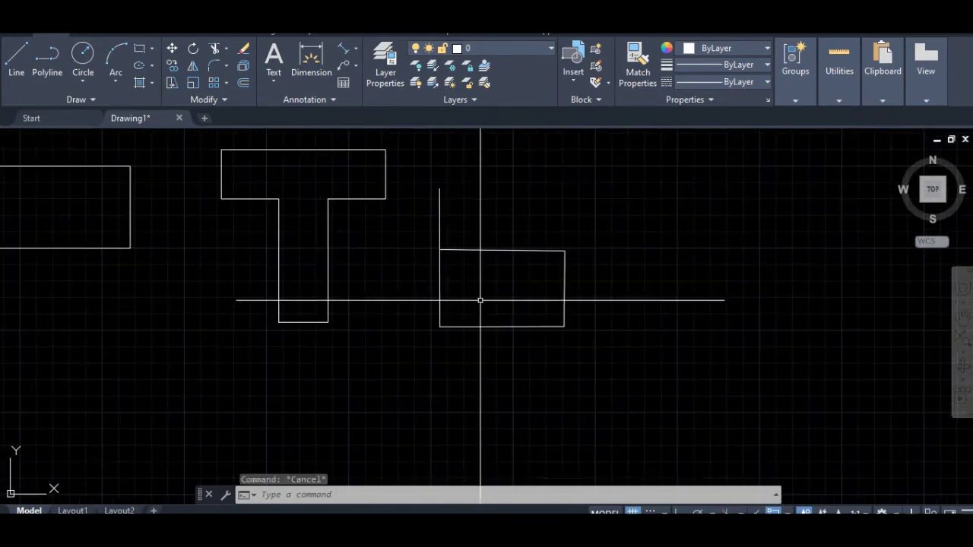
key(Escape)
key(Escape)
text(l)
key(Return)
Step: Draw the square's left, bottom and right sides from its top-left corner beside the box
click(630, 228)
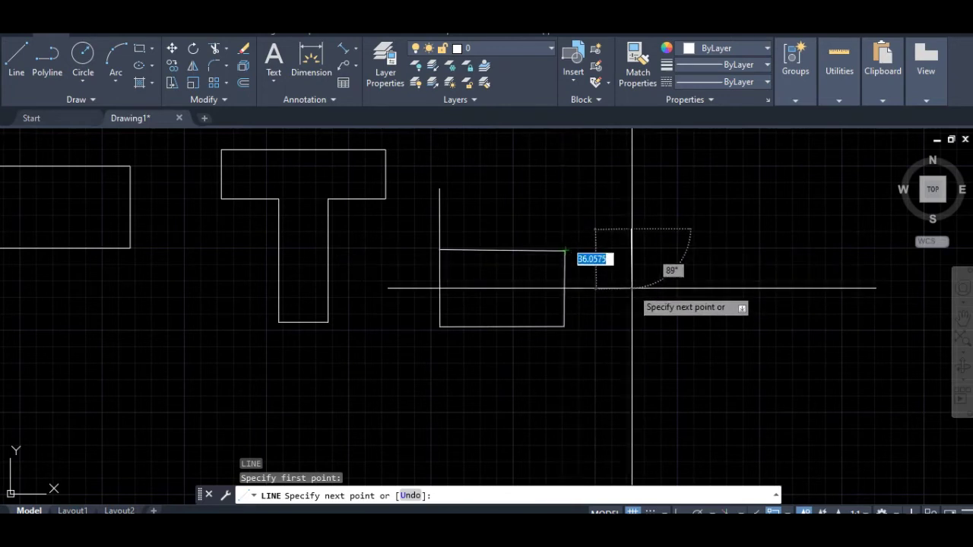
click(630, 329)
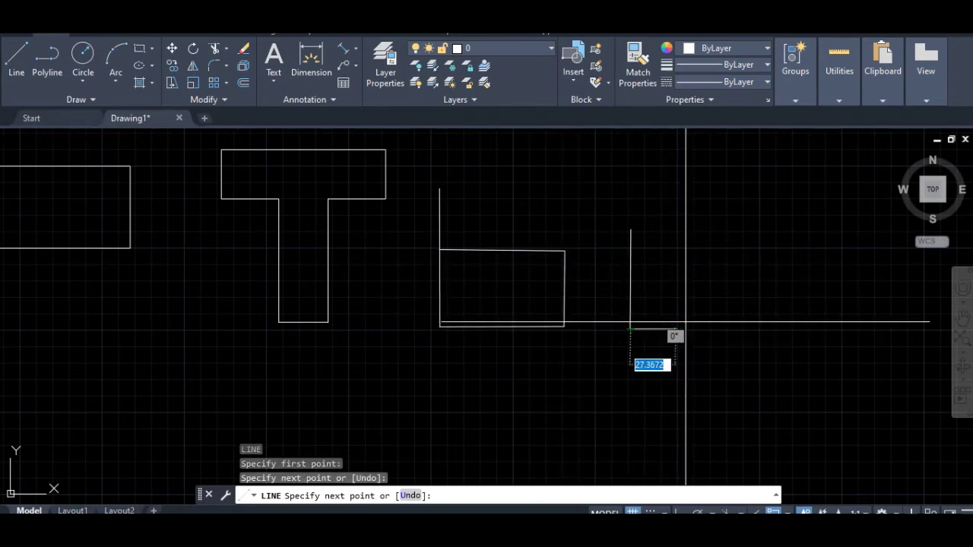
click(732, 329)
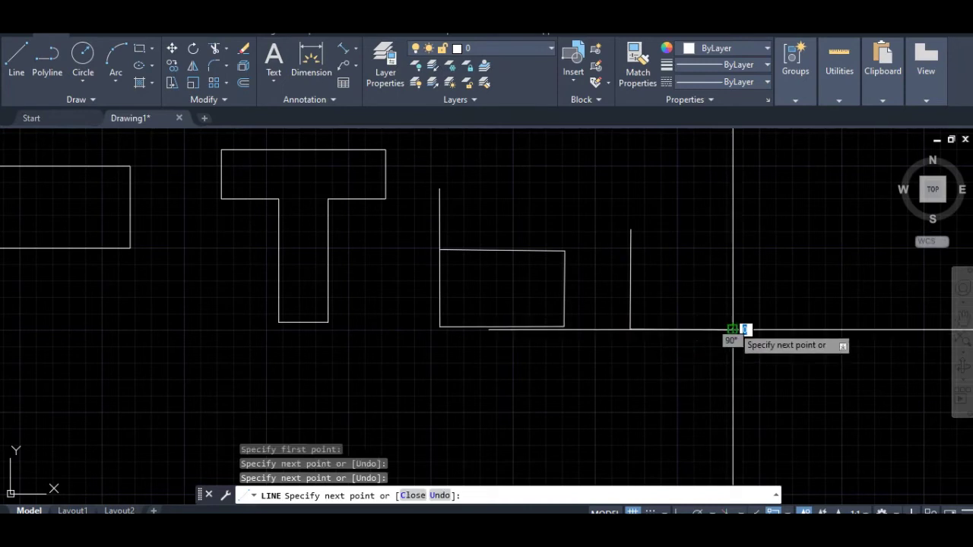
click(733, 231)
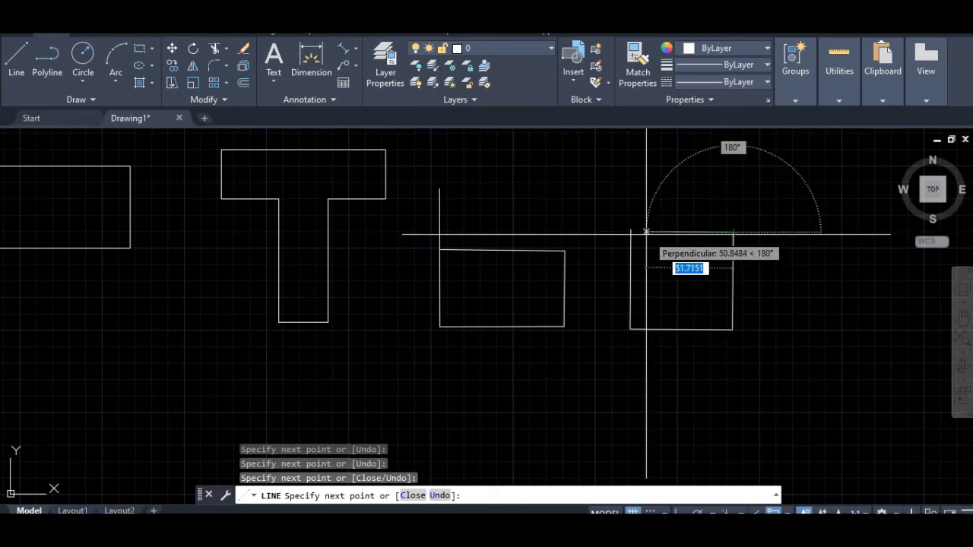
key(Escape)
key(Escape)
scroll(624, 218, up, 5)
scroll(622, 217, down, 8)
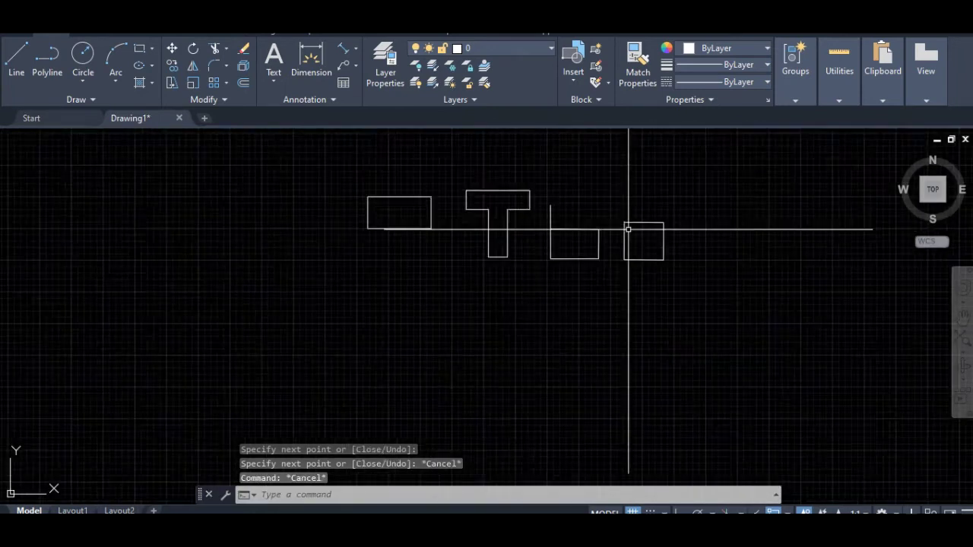
scroll(642, 223, up, 2)
Step: Turn Ortho Mode on and OSNAP off on the status bar
scroll(644, 217, up, 4)
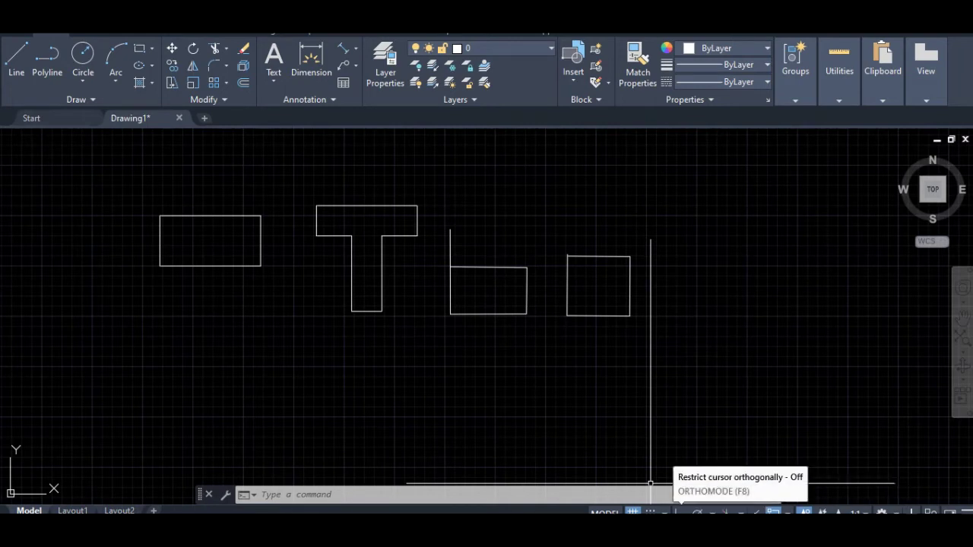
click(679, 511)
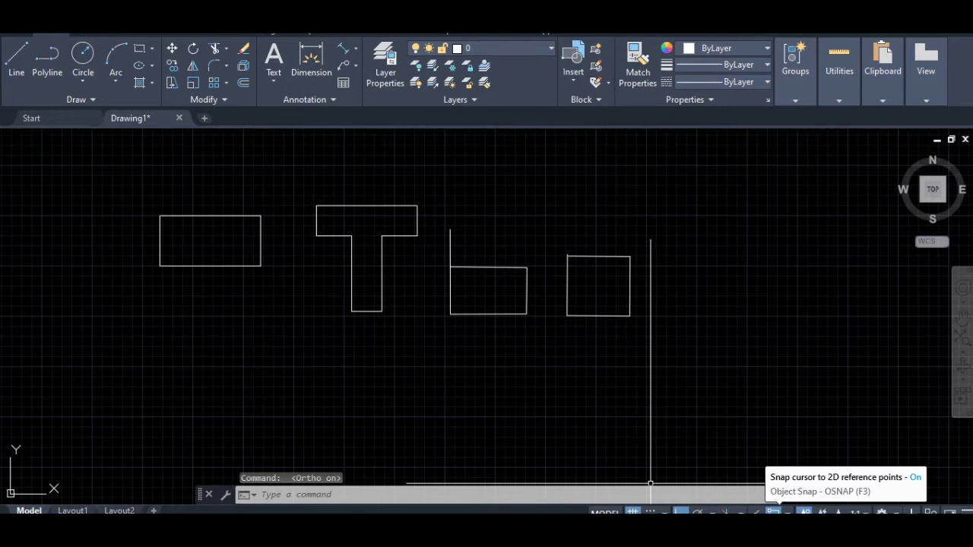
click(773, 511)
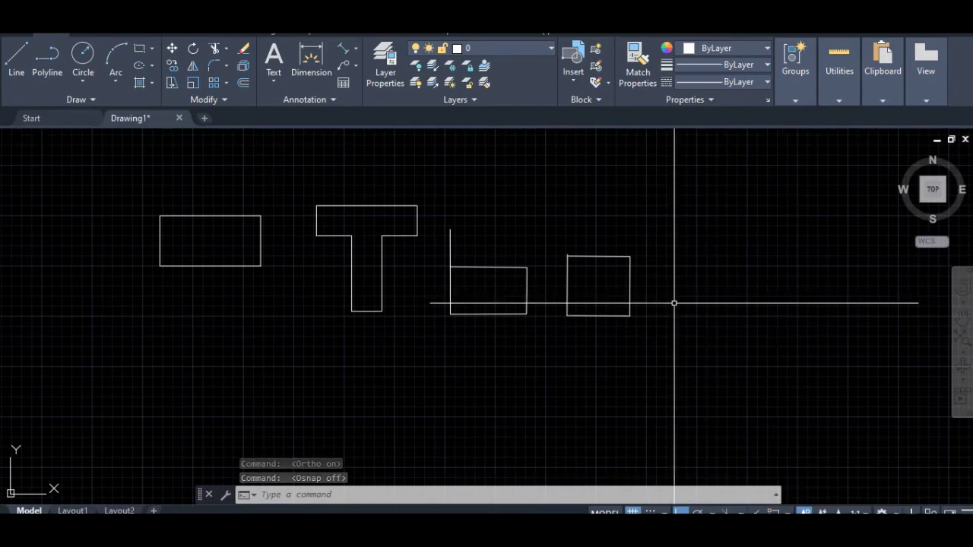
scroll(674, 302, up, 2)
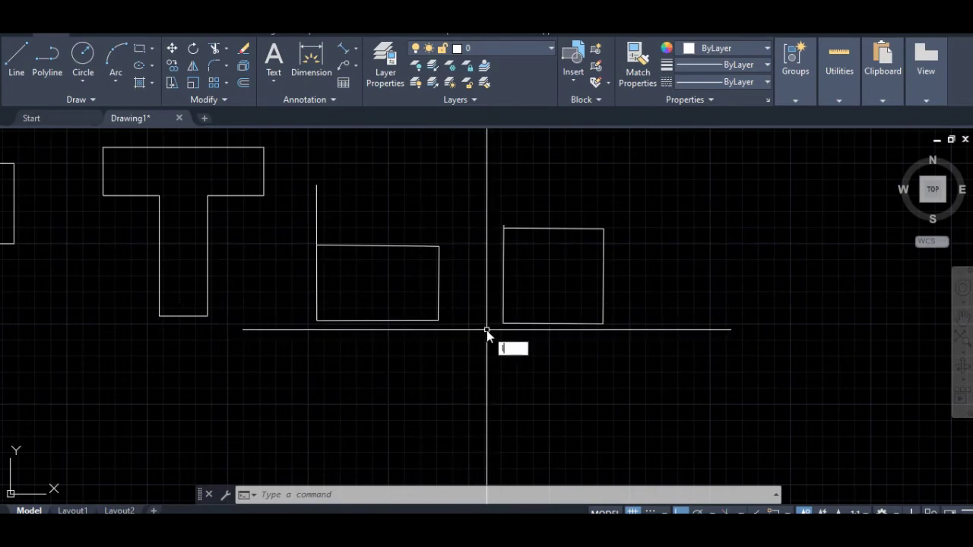
Step: Draw a baseline from the square's bottom leftward to the T's lower-right corner
text(l)
key(Return)
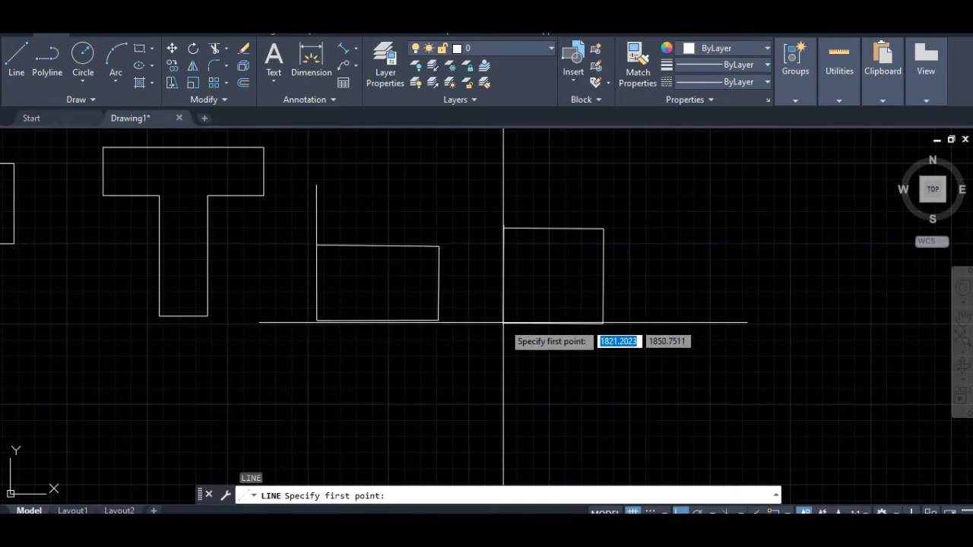
click(503, 324)
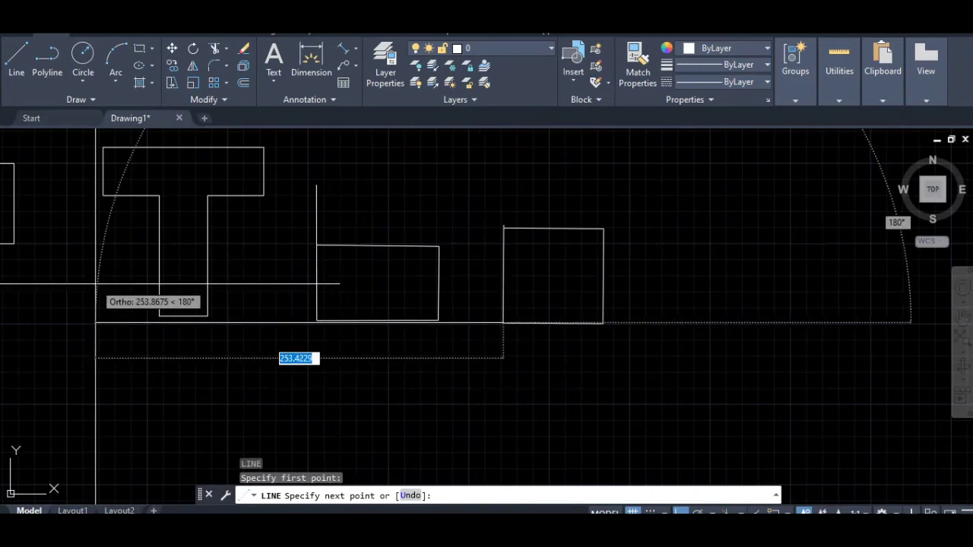
click(207, 323)
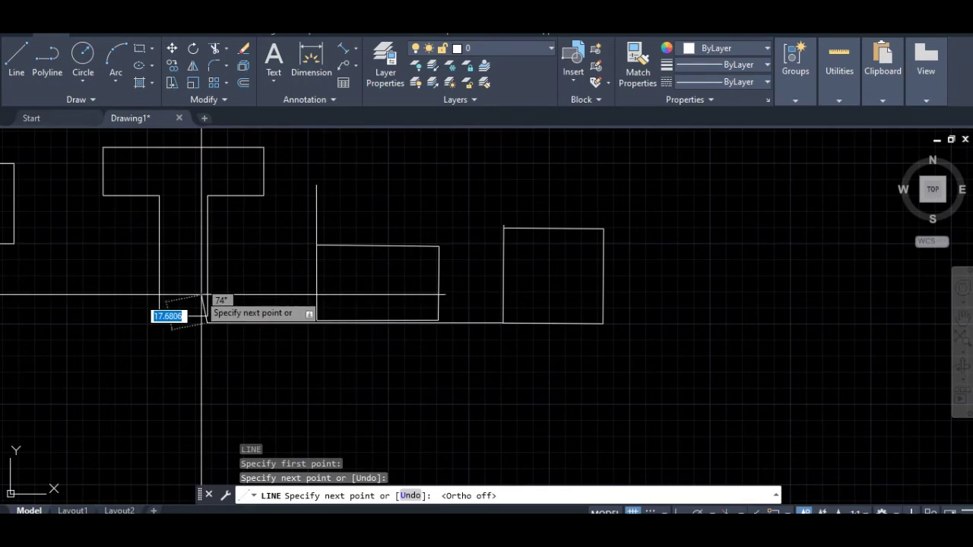
scroll(207, 318, up, 2)
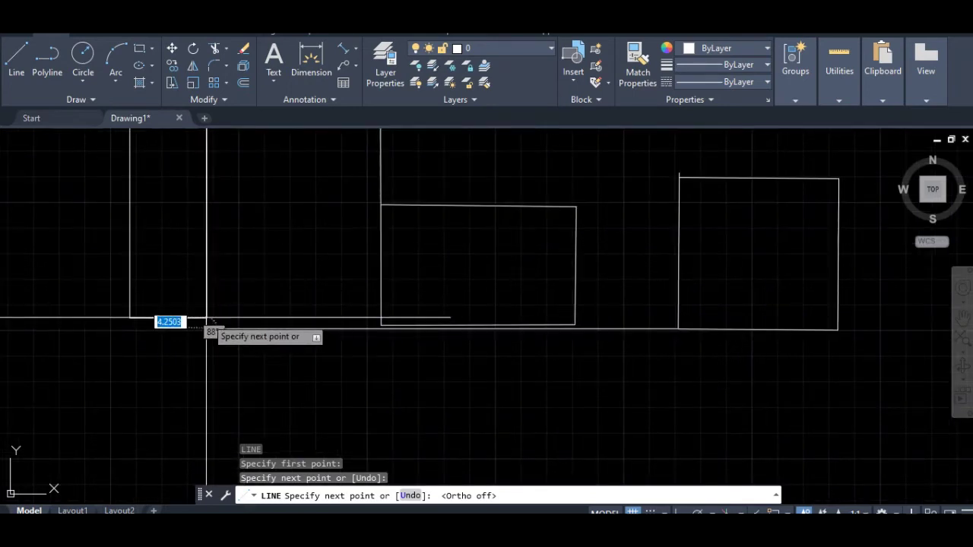
click(207, 317)
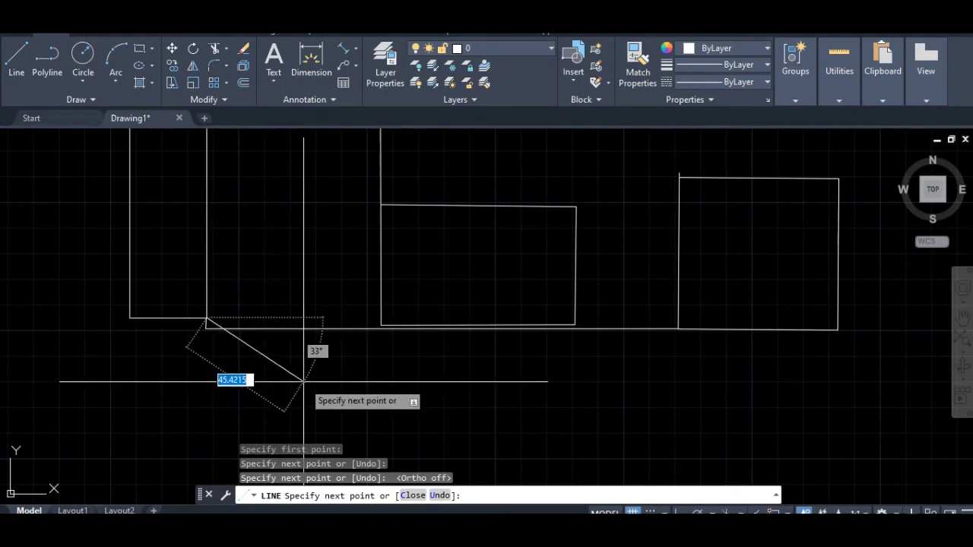
key(Escape)
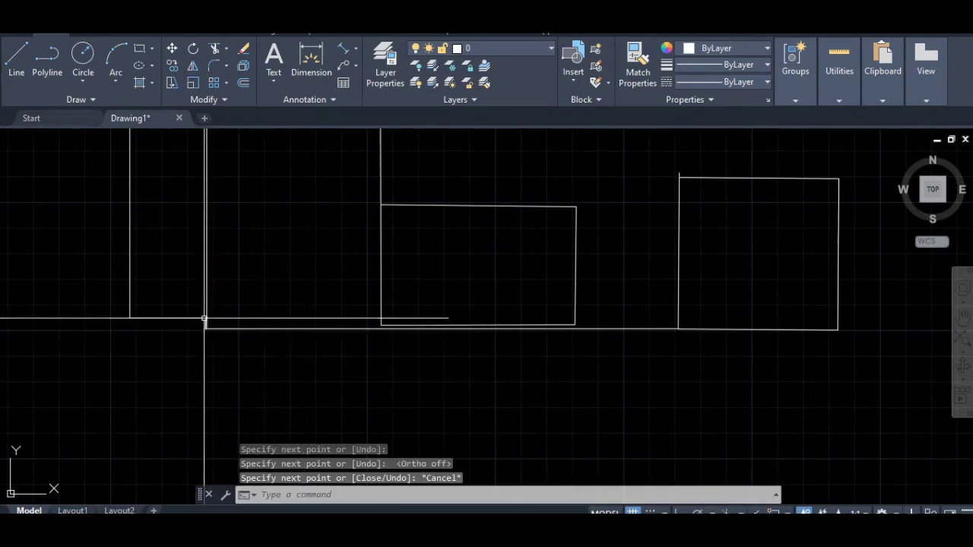
scroll(206, 312, up, 2)
scroll(207, 302, up, 4)
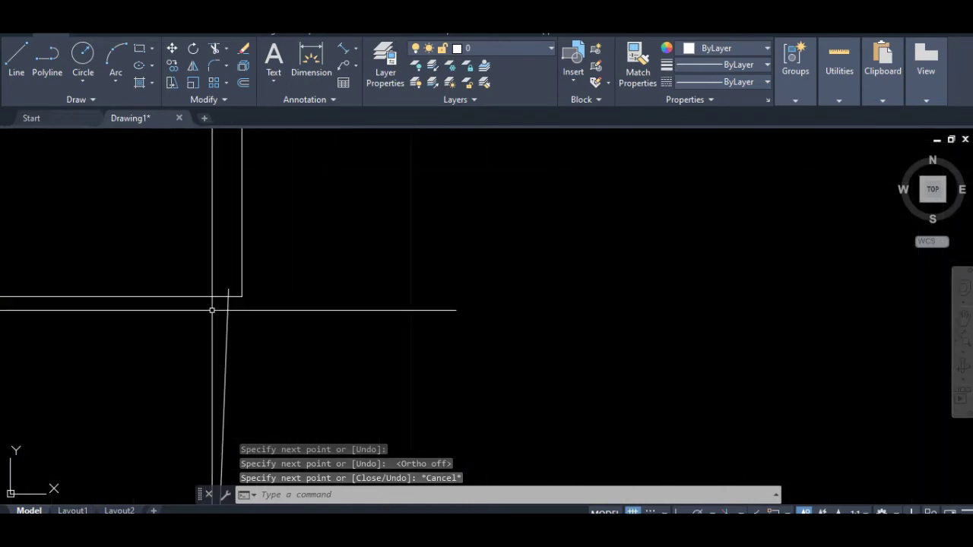
scroll(250, 281, up, 4)
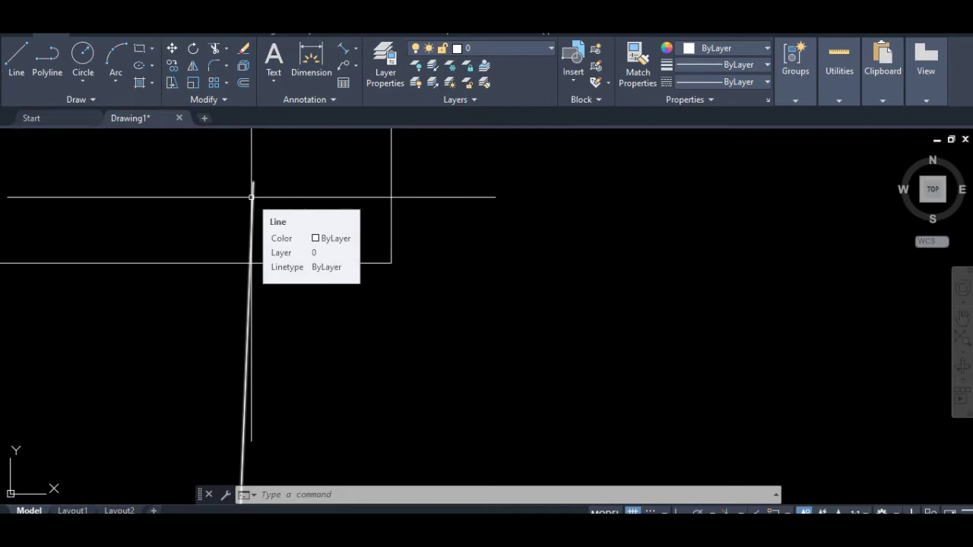
scroll(263, 239, up, 3)
scroll(268, 250, down, 6)
scroll(347, 204, up, 2)
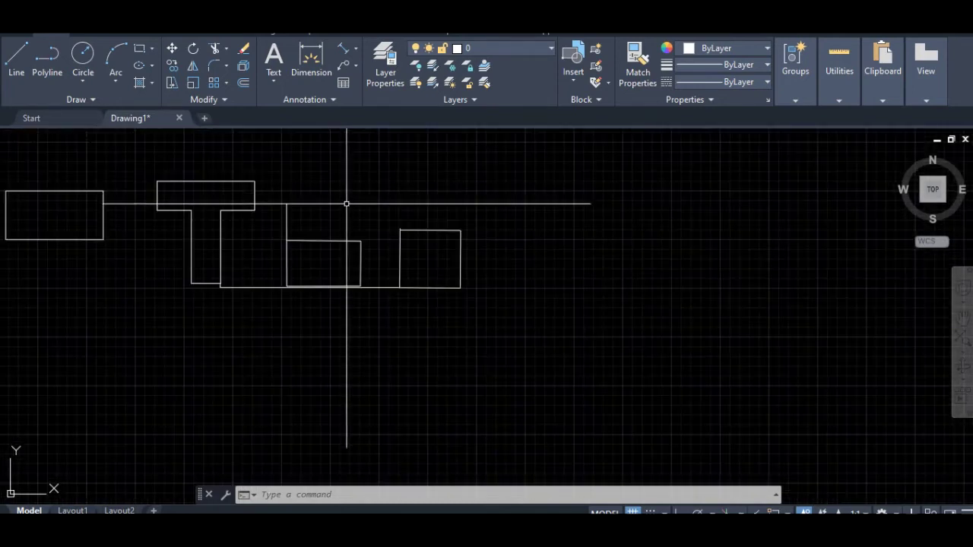
scroll(347, 204, up, 2)
scroll(372, 245, down, 2)
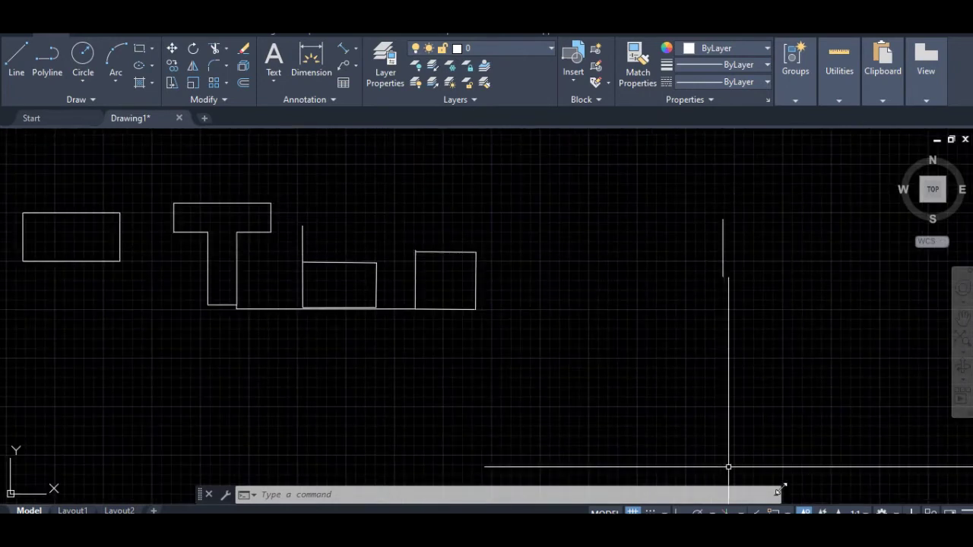
click(788, 511)
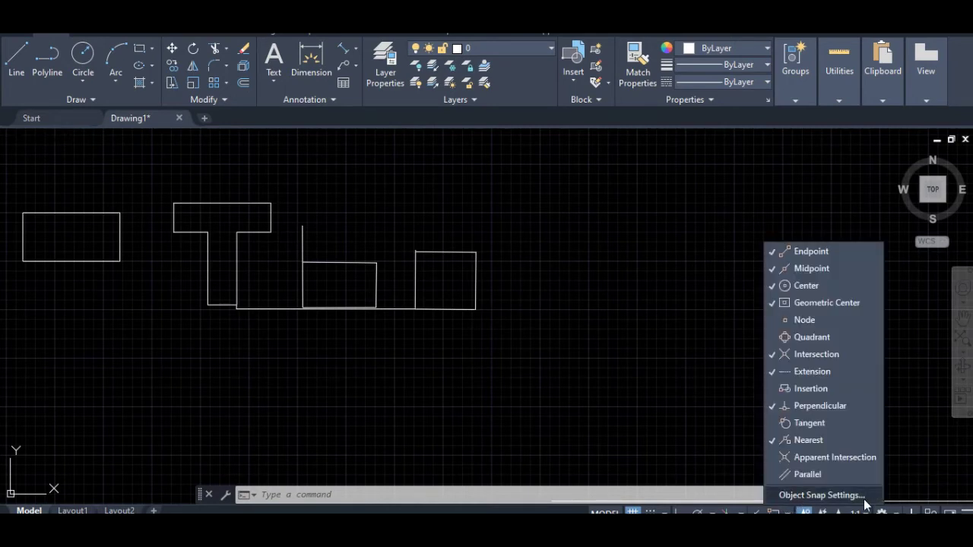
Step: In Object Snap Settings, keep Endpoint and Midpoint checked and confirm with OK
click(840, 496)
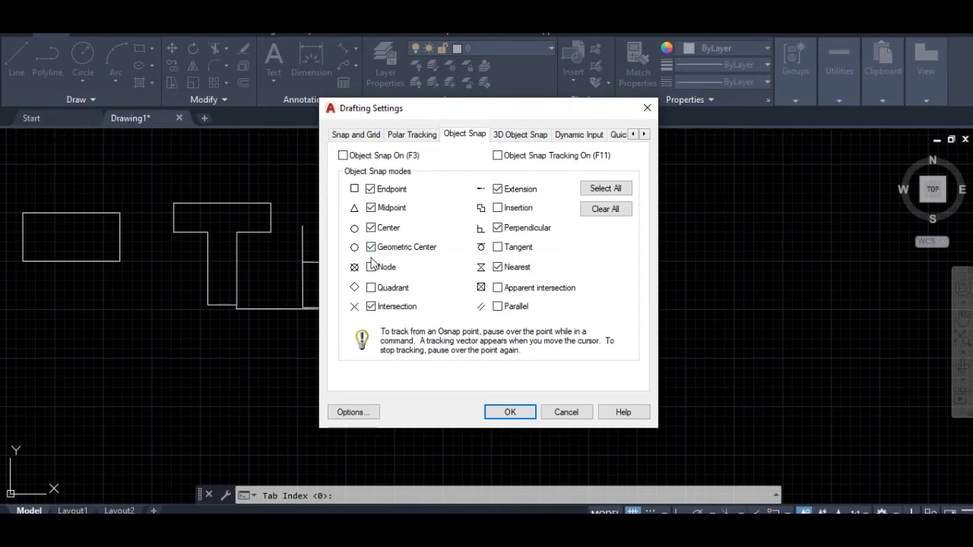
click(370, 189)
click(370, 190)
click(510, 412)
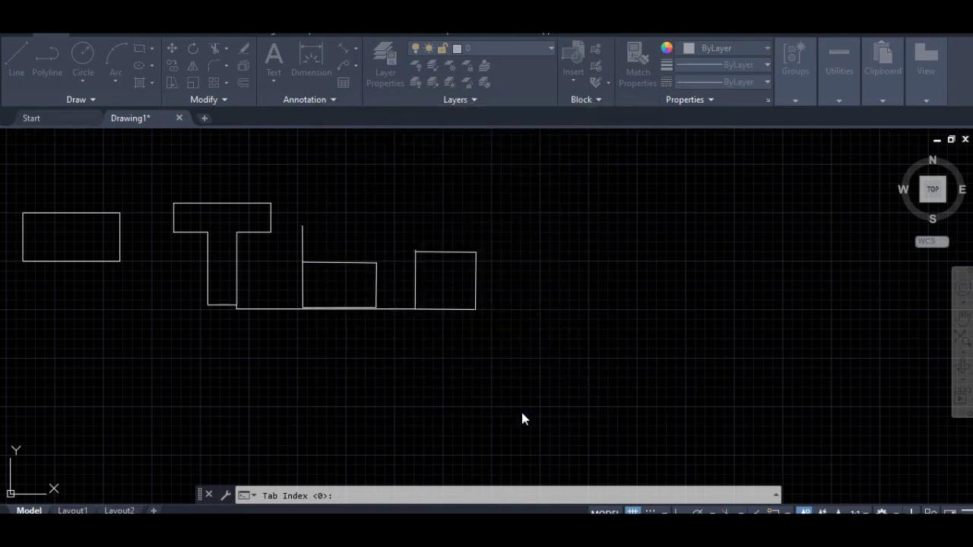
Step: With object snap on, draw a line from the square's right-side midpoint to its top-left corner
key(Escape)
key(Escape)
key(Escape)
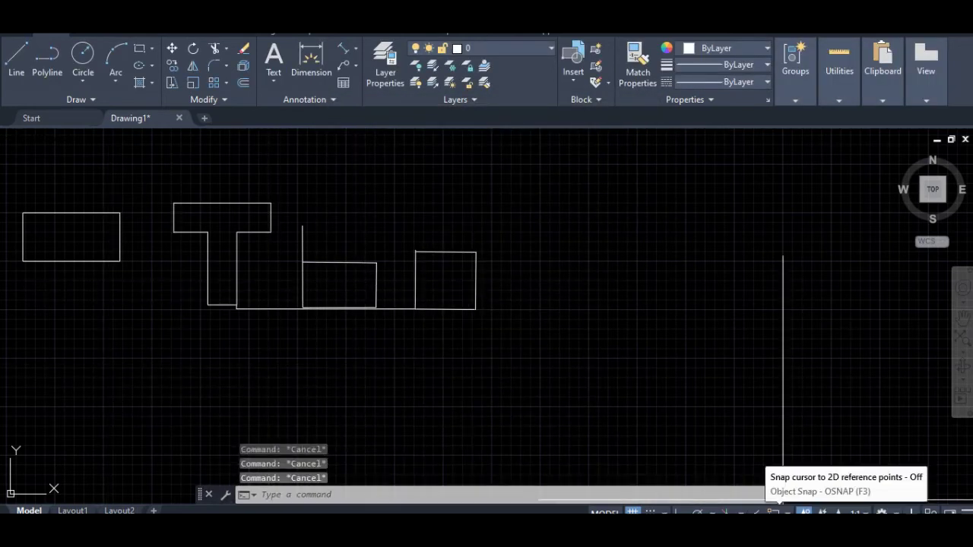
click(777, 512)
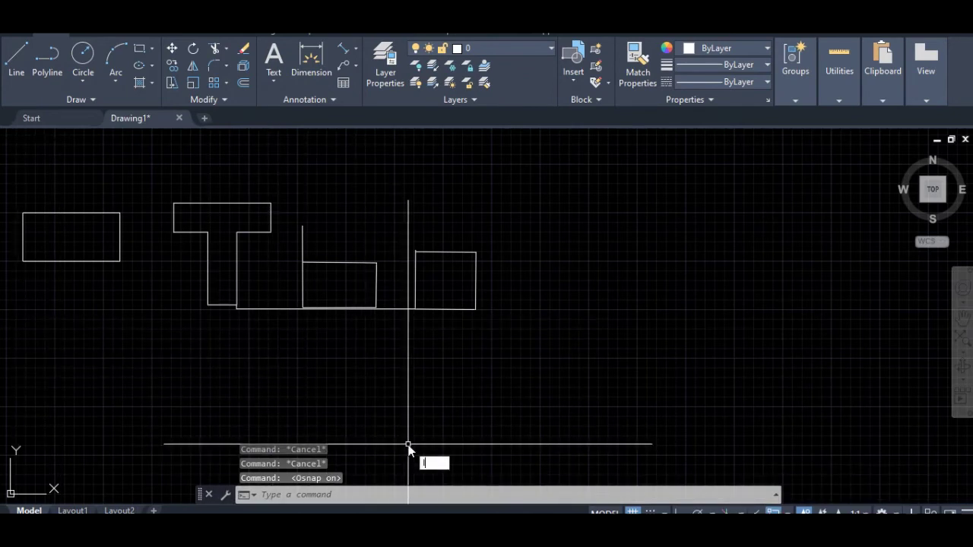
text(l)
key(Return)
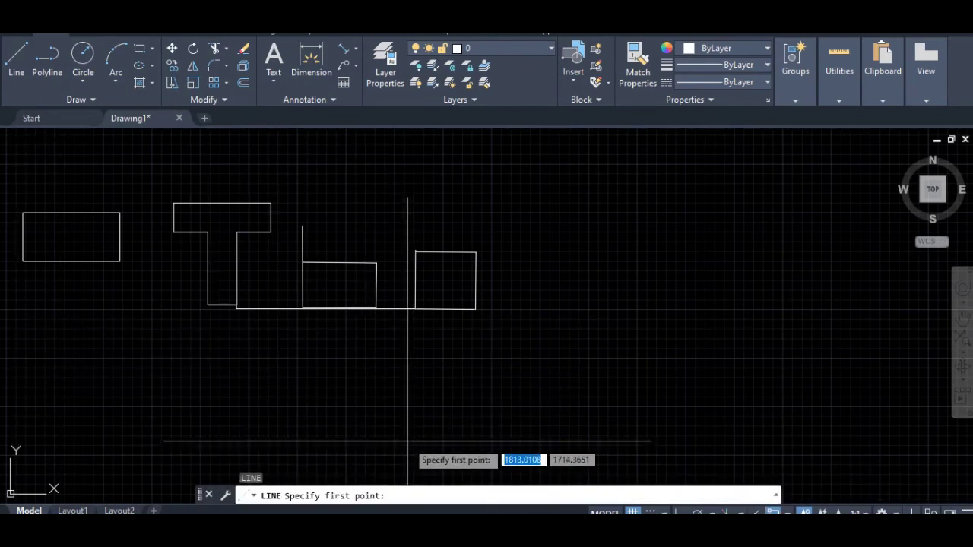
click(476, 280)
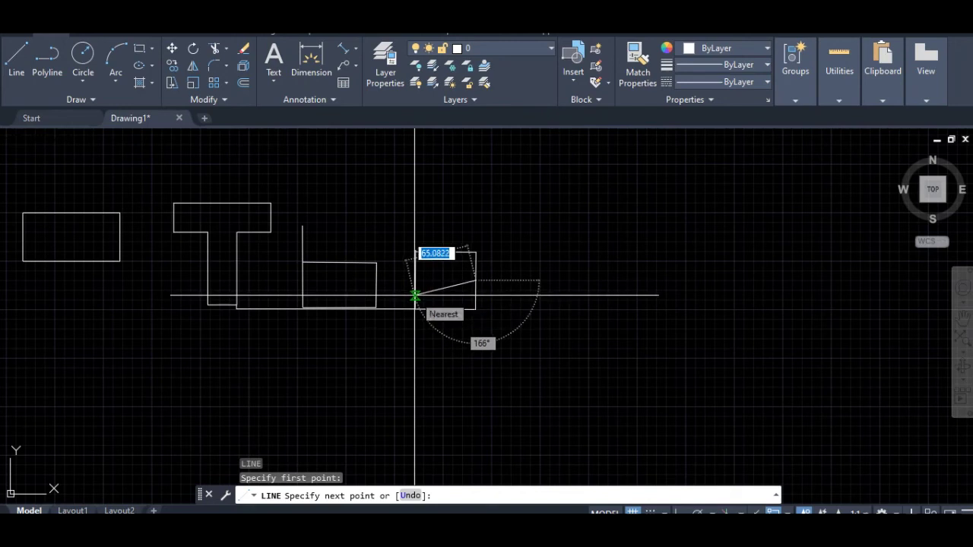
click(415, 250)
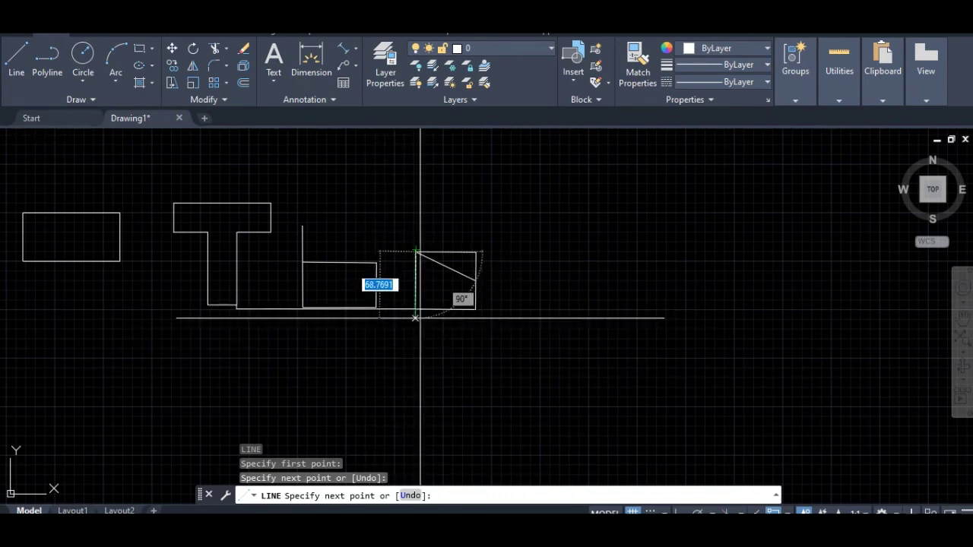
key(Escape)
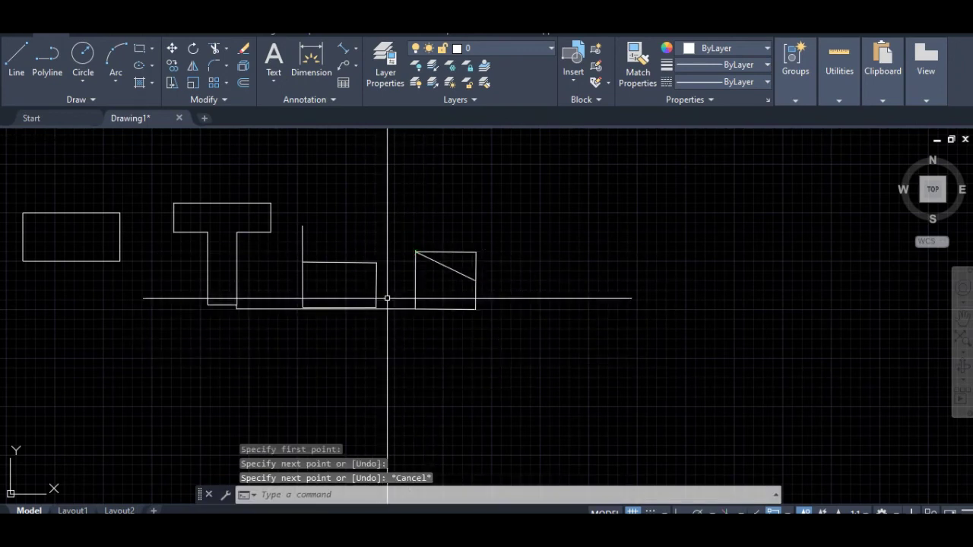
scroll(414, 252, up, 8)
mouse_move(402, 268)
middle_down()
mouse_move(387, 196)
mouse_move(419, 268)
middle_up()
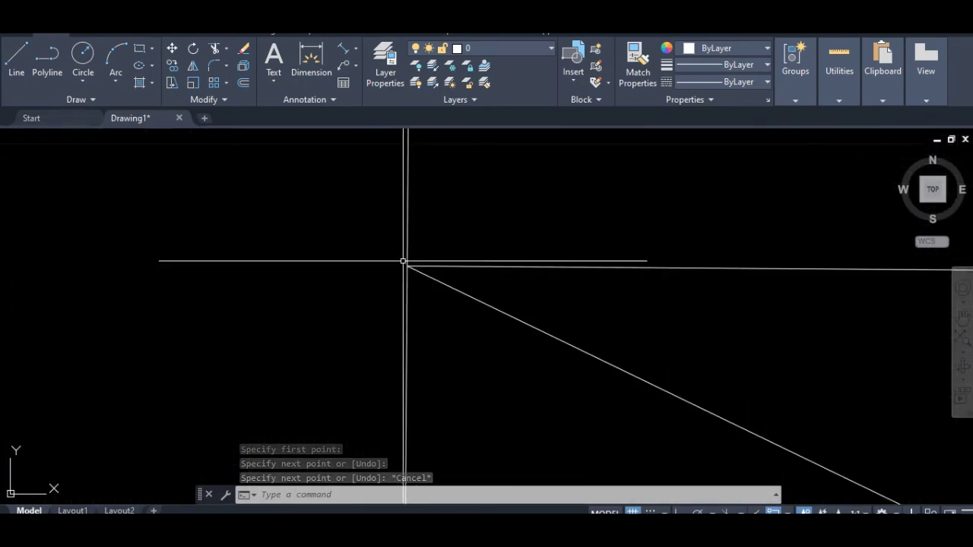
scroll(412, 277, down, 10)
scroll(410, 286, up, 6)
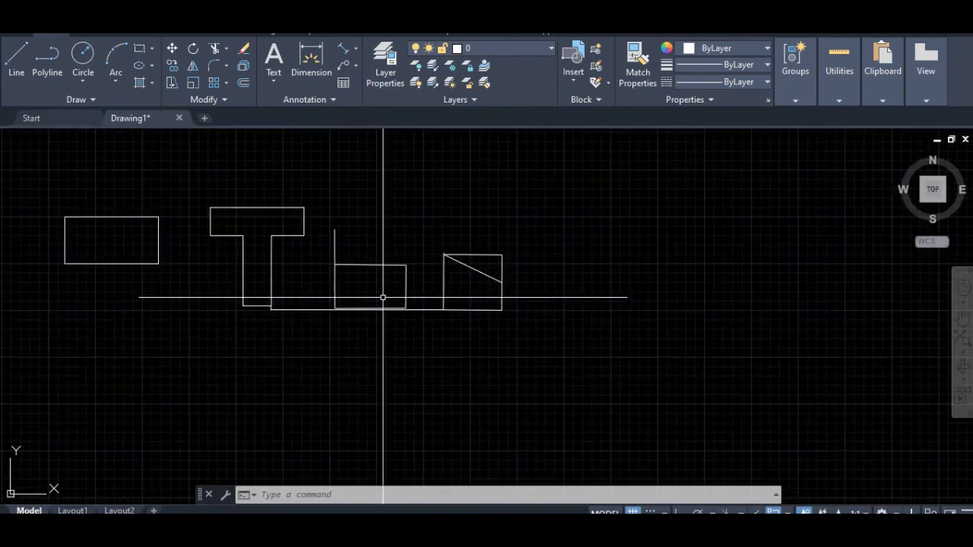
key(Escape)
key(Escape)
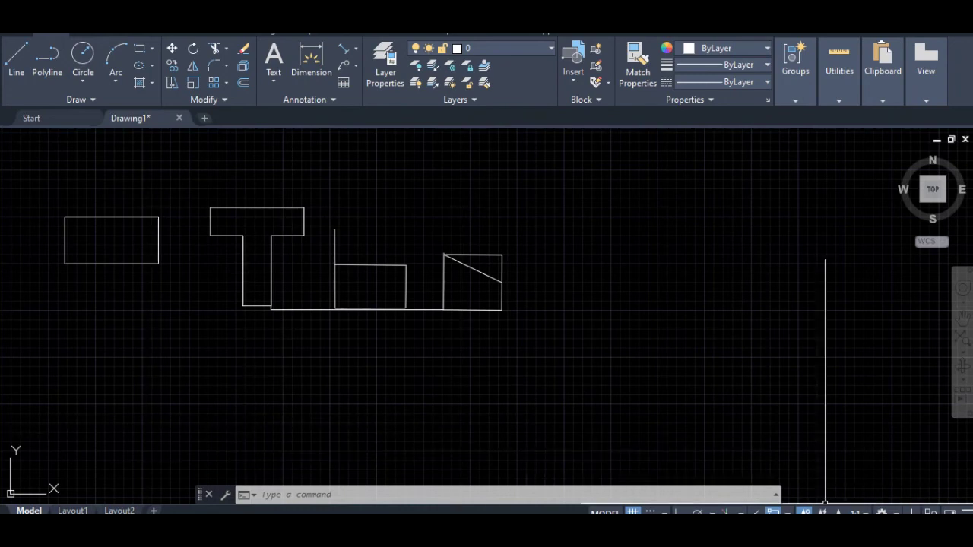
click(631, 511)
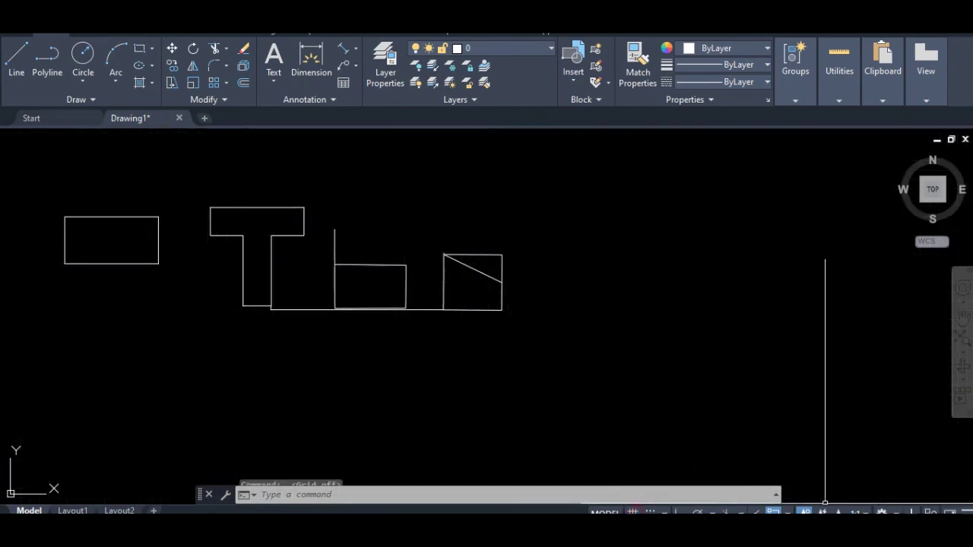
click(632, 512)
click(633, 511)
click(632, 511)
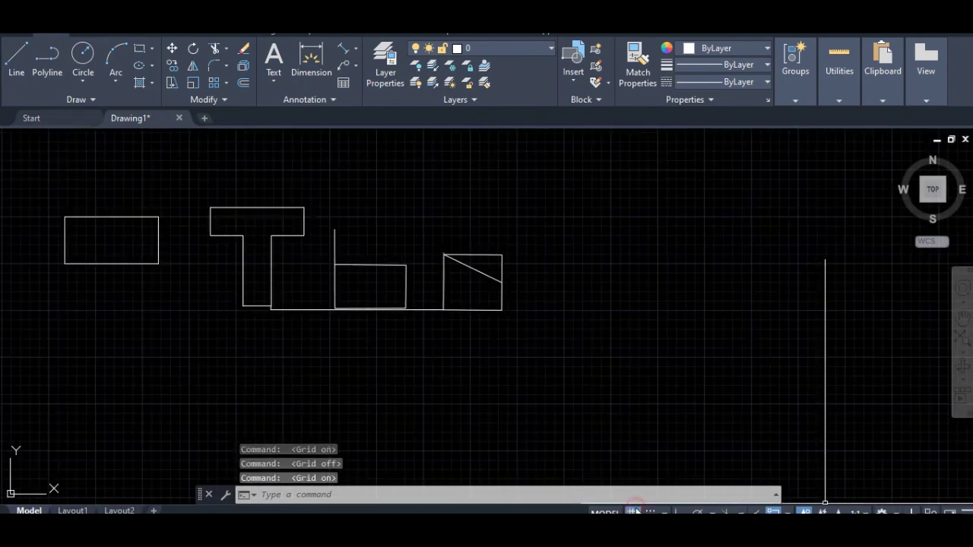
click(632, 512)
click(633, 511)
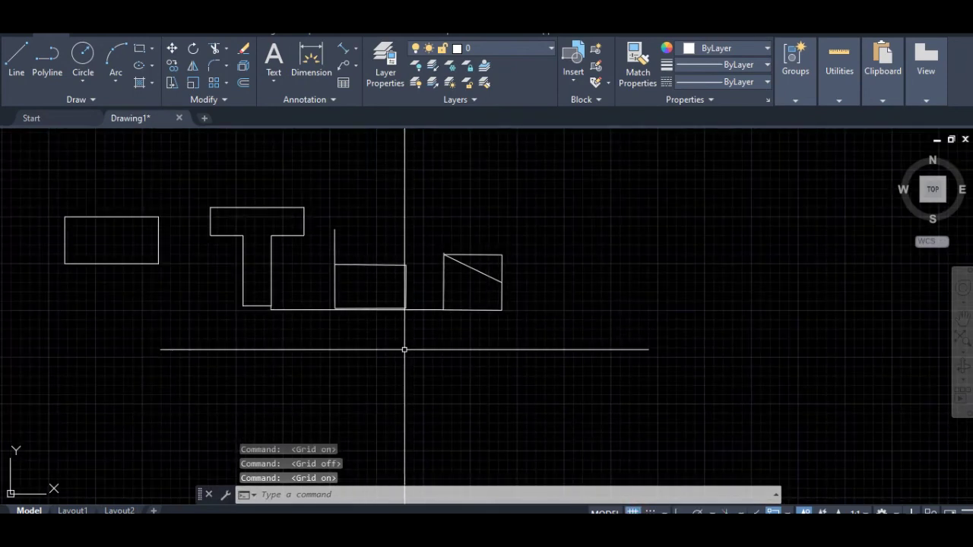
scroll(404, 353, up, 3)
scroll(412, 342, down, 6)
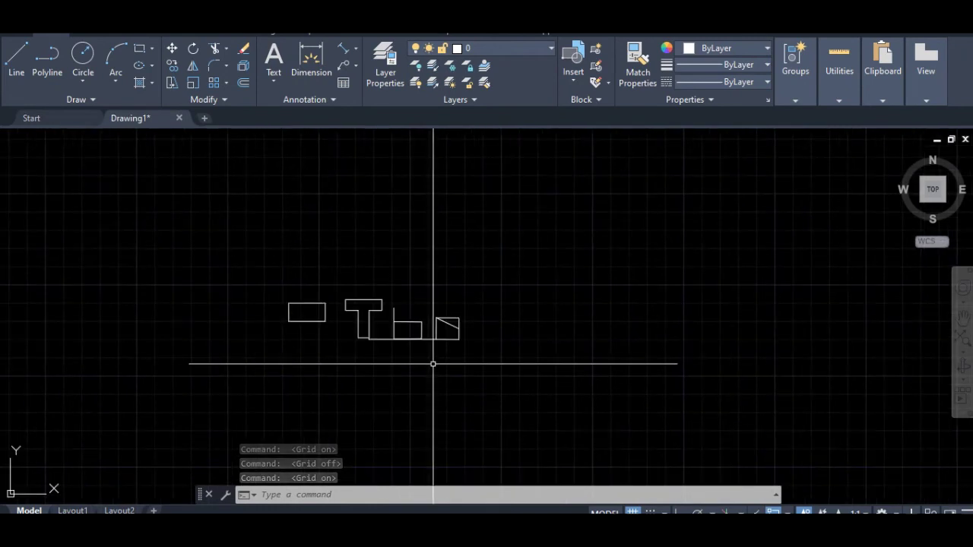
scroll(432, 360, up, 2)
scroll(395, 357, up, 2)
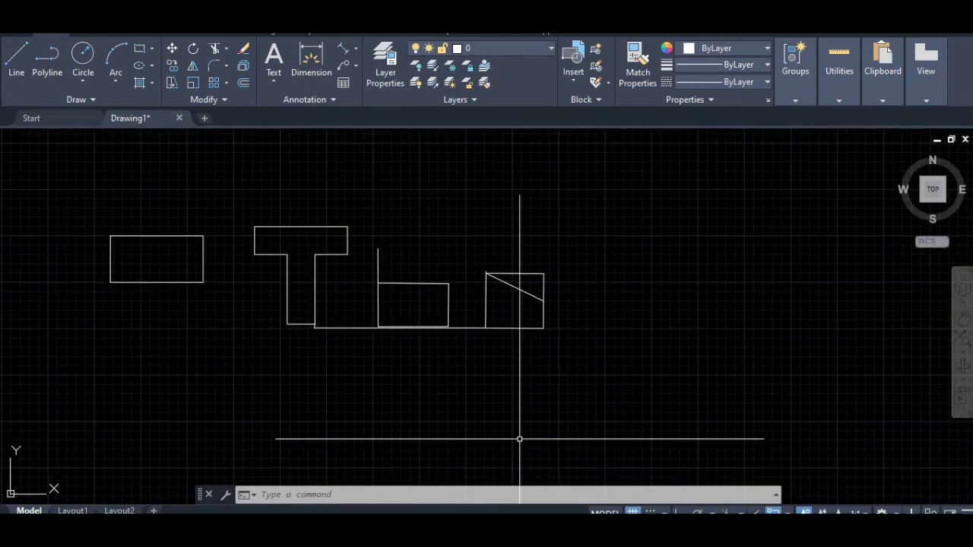
scroll(330, 267, up, 4)
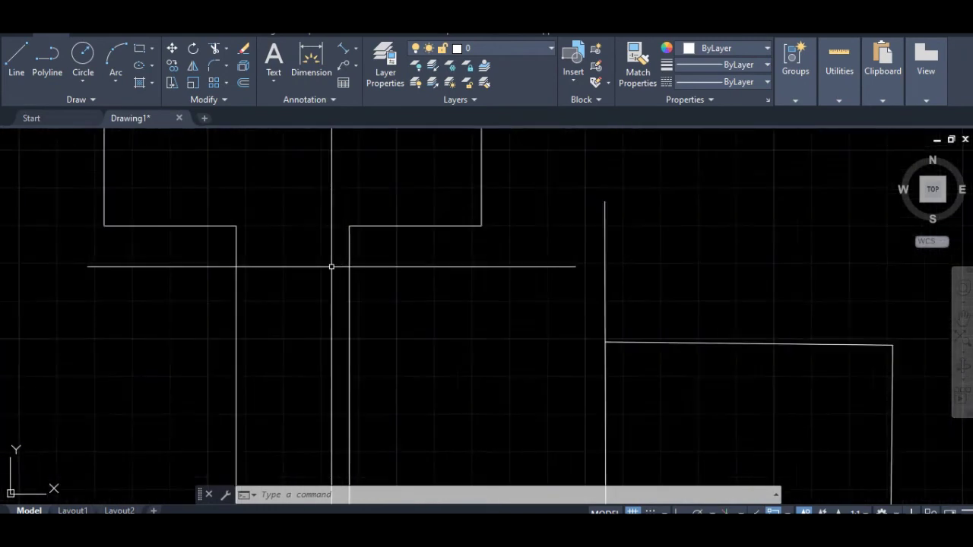
scroll(333, 266, down, 8)
scroll(385, 269, up, 4)
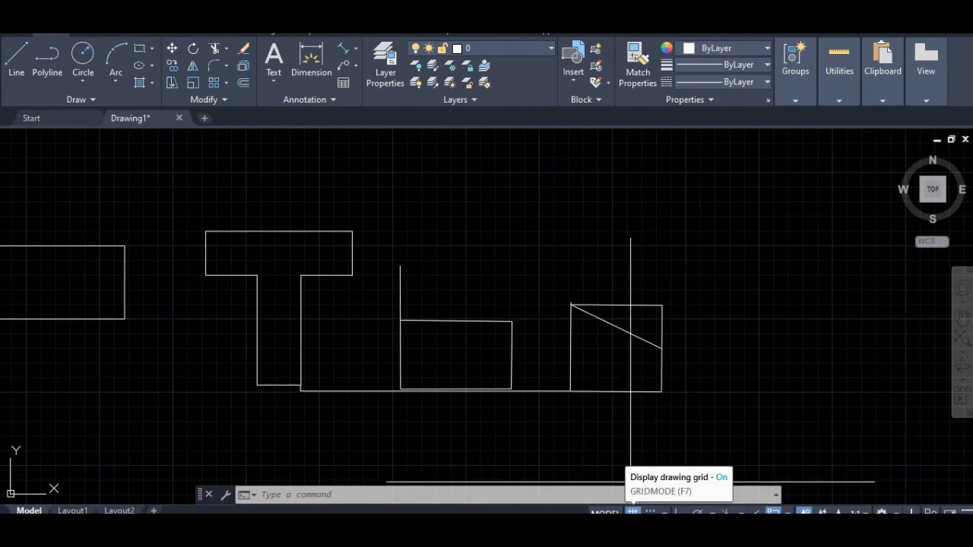
Step: Switch off the drawing grid from the status bar
click(633, 511)
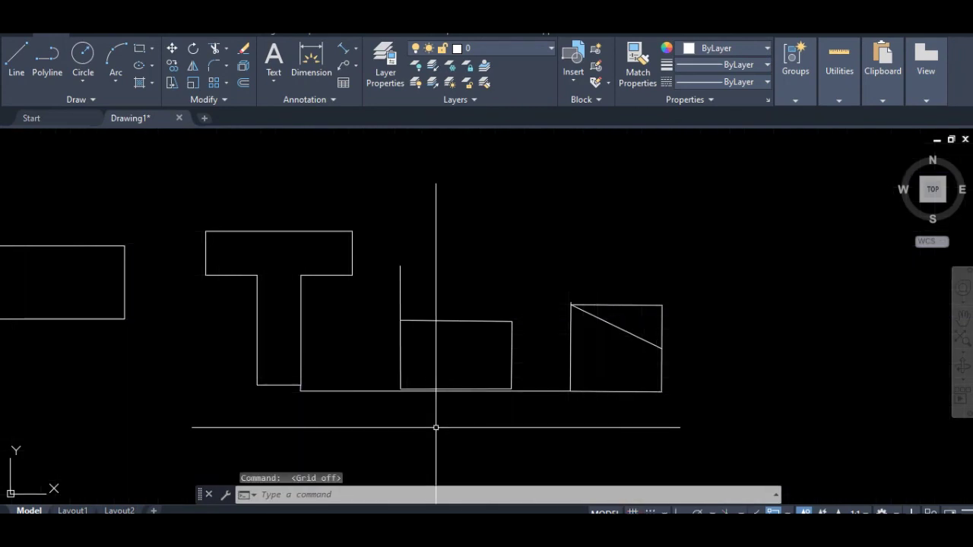